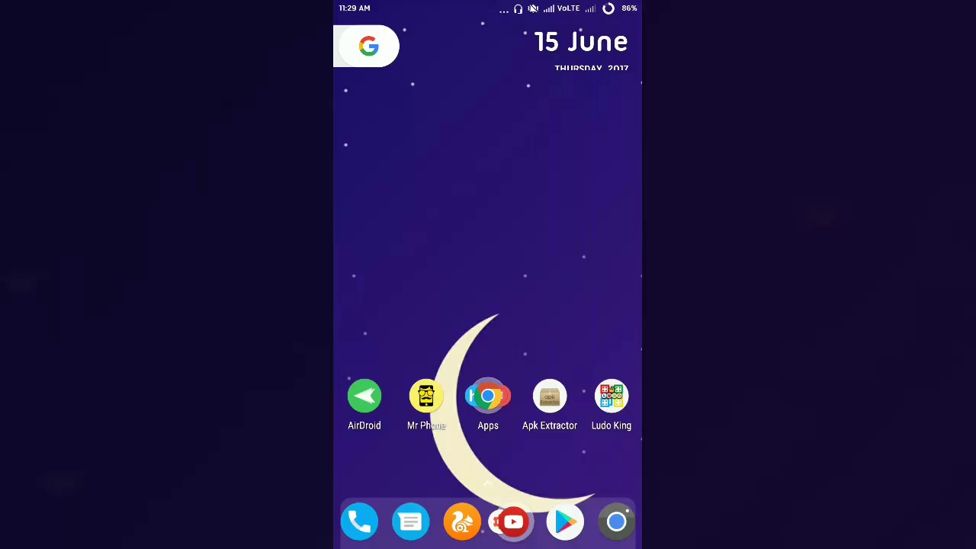
Expand the home screen's Apps folder to list its apps, including VideoShow.
{"action": "left_click", "coordinate": [488, 396]}
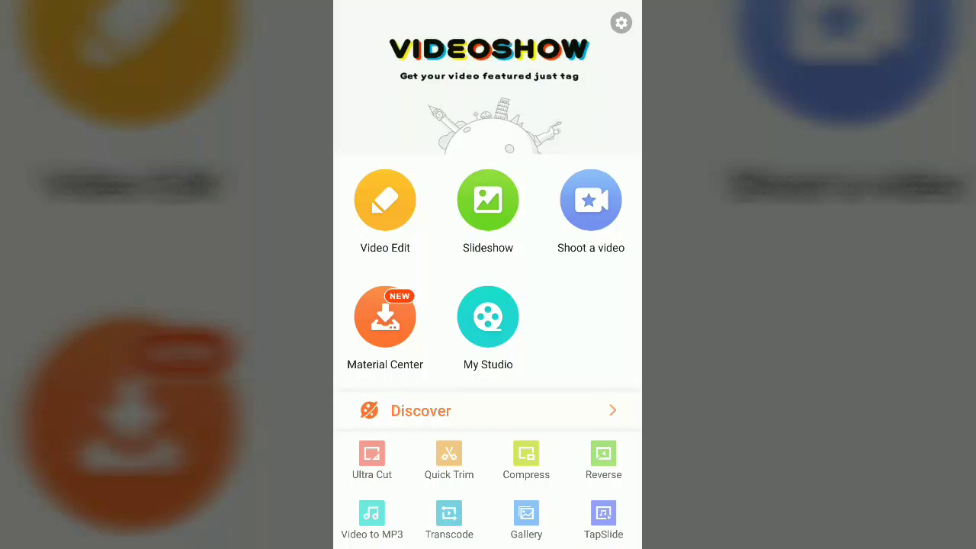
Start a Video Edit project, filter to video folders, and select the 1Videoshow clip.
{"action": "left_click", "coordinate": [385, 202]}
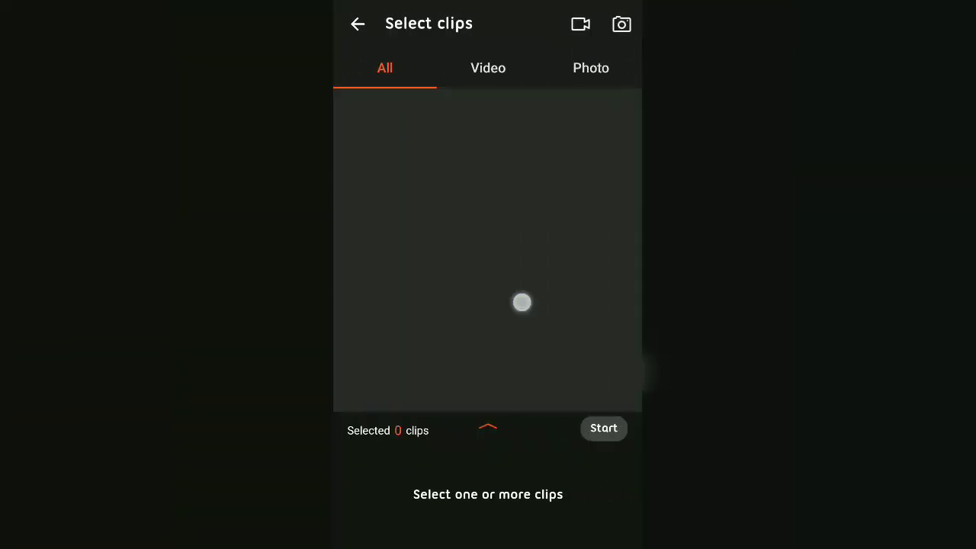
{"action": "left_click_drag", "start_coordinate": [520, 300], "coordinate": [433, 316]}
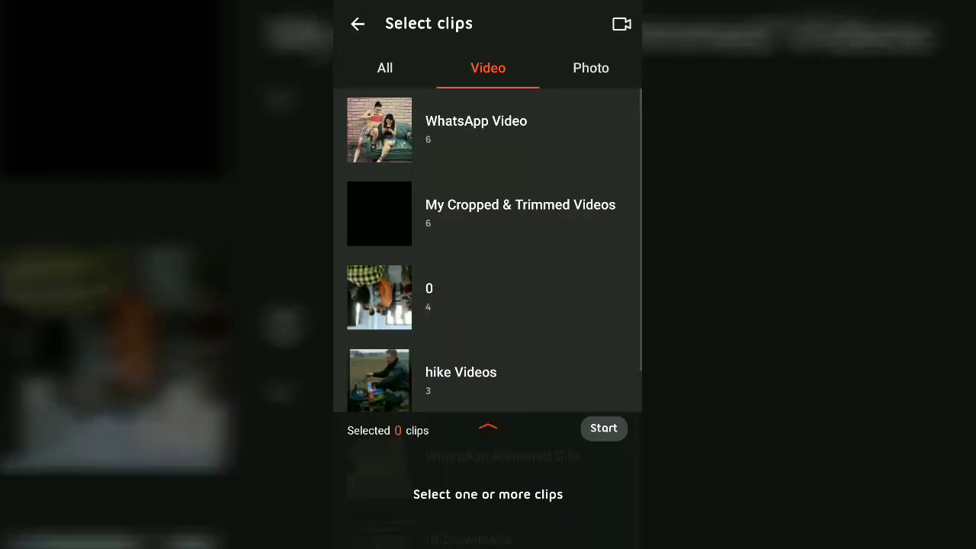
{"action": "left_click", "coordinate": [388, 219]}
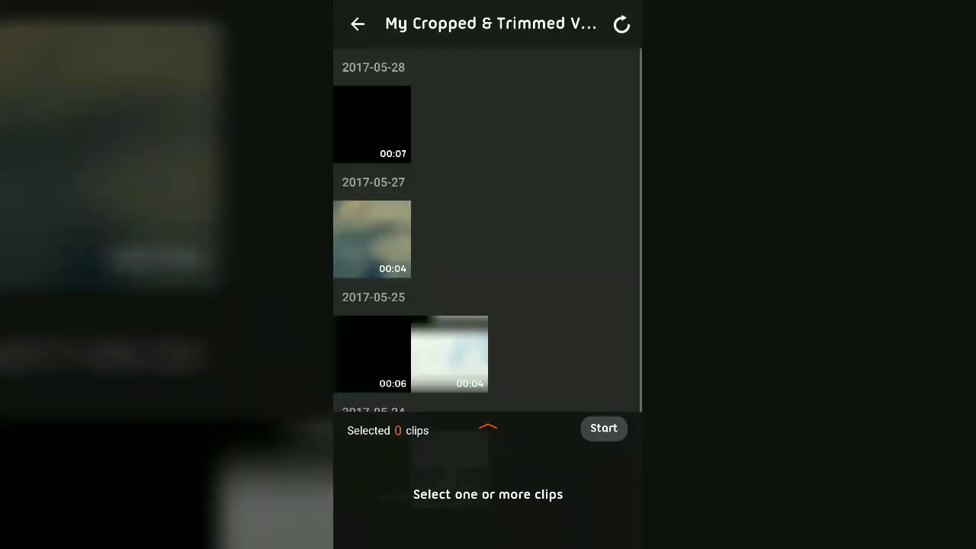
{"action": "mouse_move", "coordinate": [412, 244]}
{"action": "left_mouse_down"}
{"action": "mouse_move", "coordinate": [412, 130]}
{"action": "mouse_move", "coordinate": [412, 192]}
{"action": "left_mouse_up"}
{"action": "left_click", "coordinate": [358, 23]}
{"action": "left_click_drag", "start_coordinate": [488, 305], "coordinate": [488, 83]}
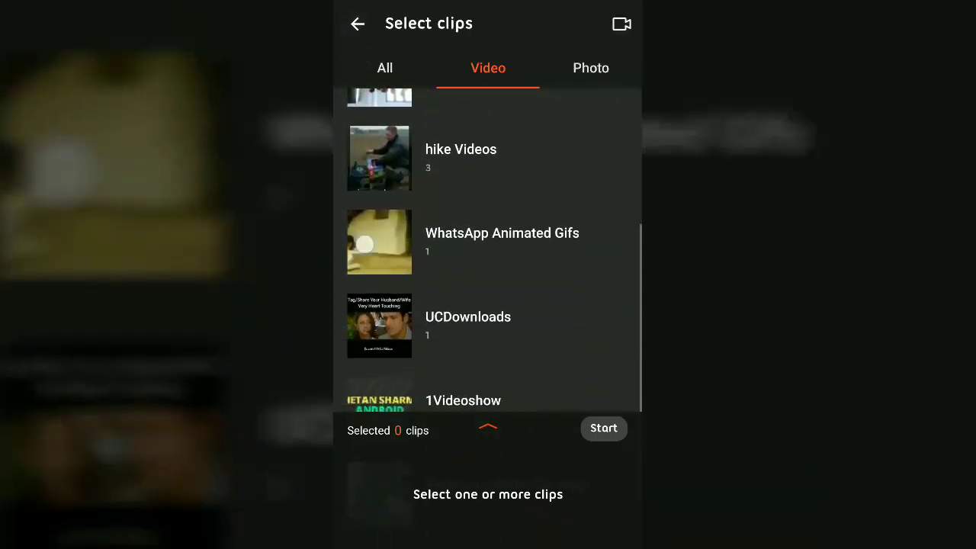
{"action": "left_click_drag", "start_coordinate": [488, 320], "coordinate": [488, 202]}
{"action": "left_click", "coordinate": [462, 290]}
{"action": "left_click", "coordinate": [372, 124]}
Add the 00:17 and 00:18 WhatsApp Video clips from Today.
{"action": "left_click", "coordinate": [357, 24]}
{"action": "left_click_drag", "start_coordinate": [488, 114], "coordinate": [488, 381]}
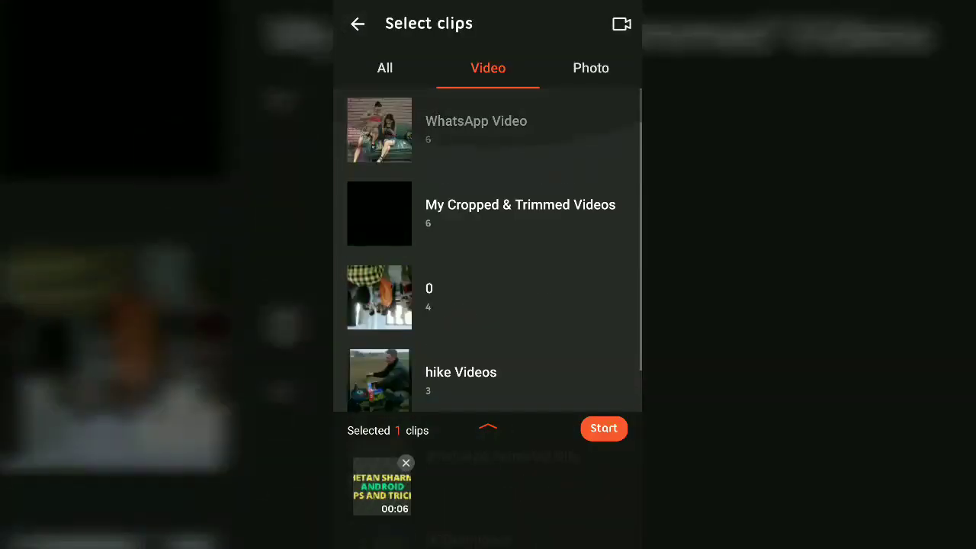
{"action": "left_click", "coordinate": [457, 121]}
{"action": "left_click", "coordinate": [372, 124]}
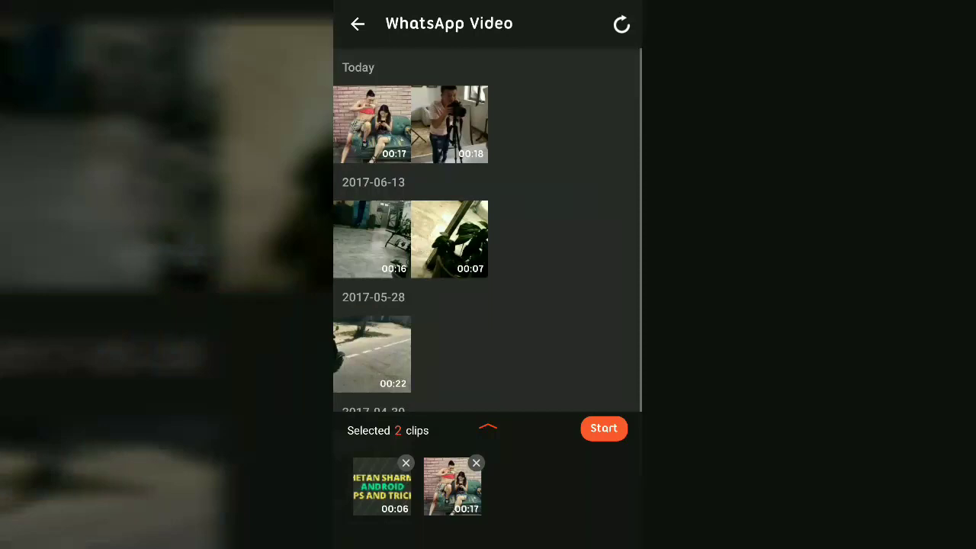
{"action": "left_click", "coordinate": [449, 124]}
Add the black 00:04 clip from My Cropped & Trimmed Videos and start editing all four.
{"action": "left_click", "coordinate": [357, 24]}
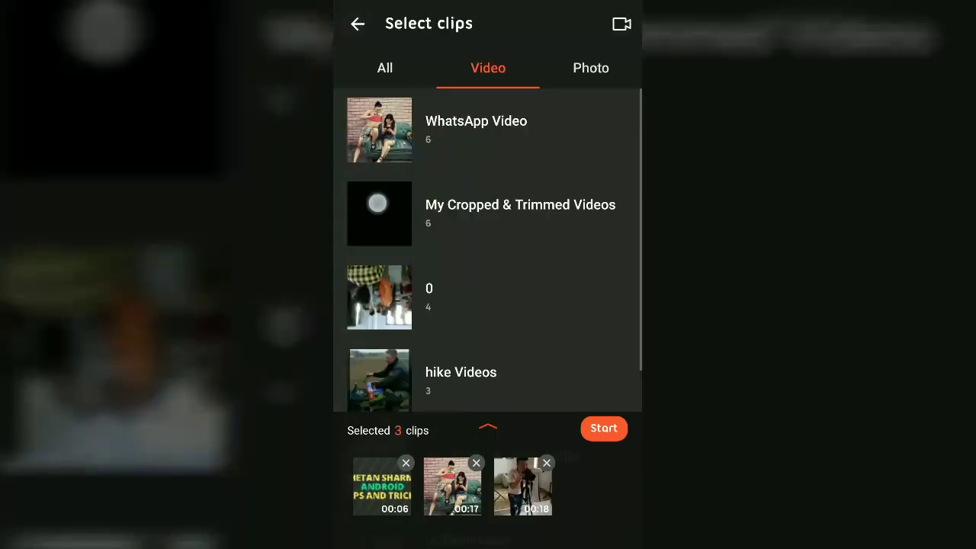
{"action": "left_click", "coordinate": [488, 204]}
{"action": "left_click_drag", "start_coordinate": [488, 305], "coordinate": [488, 190]}
{"action": "left_click", "coordinate": [369, 358]}
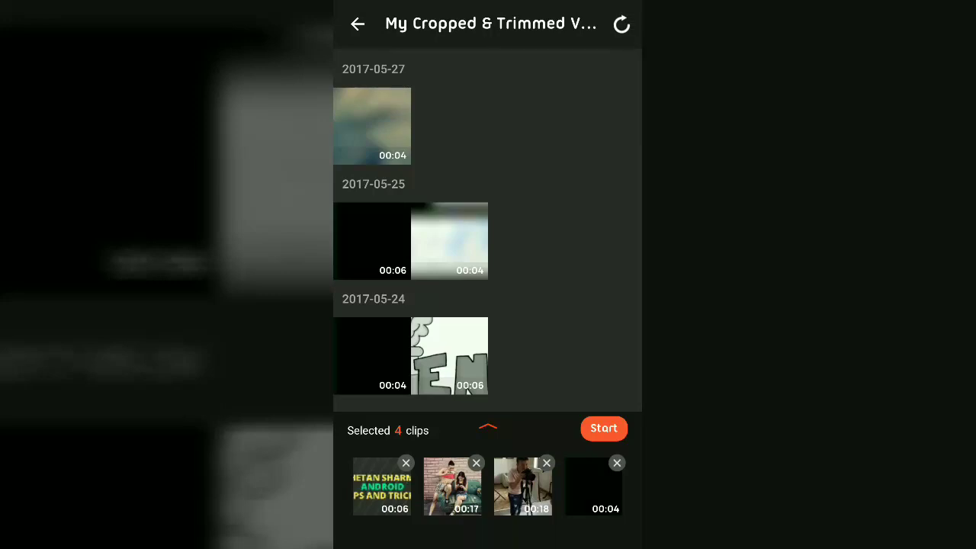
{"action": "left_click", "coordinate": [608, 429]}
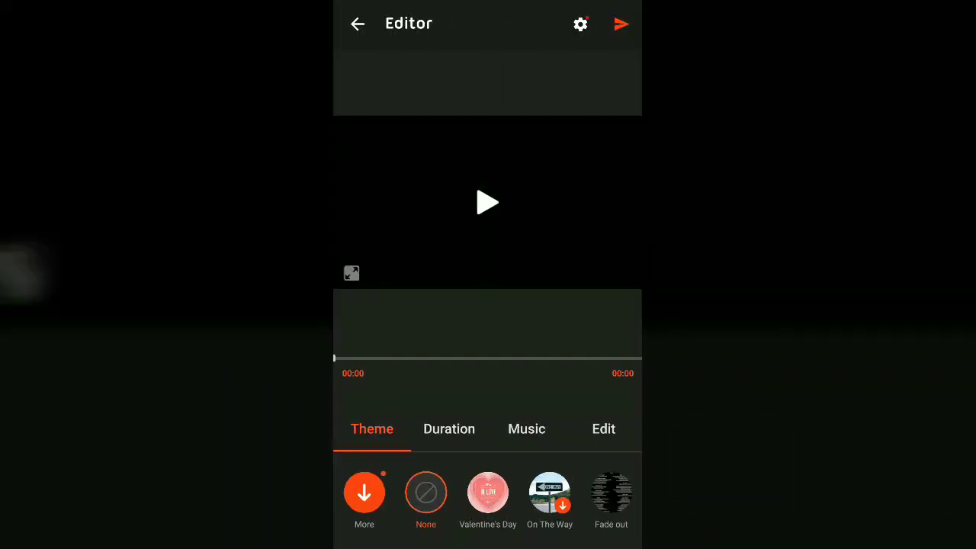
Play and pause the four-clip preview, stopping on TRICKS, then show the Music options.
{"action": "left_click", "coordinate": [468, 198]}
{"action": "left_click", "coordinate": [468, 198]}
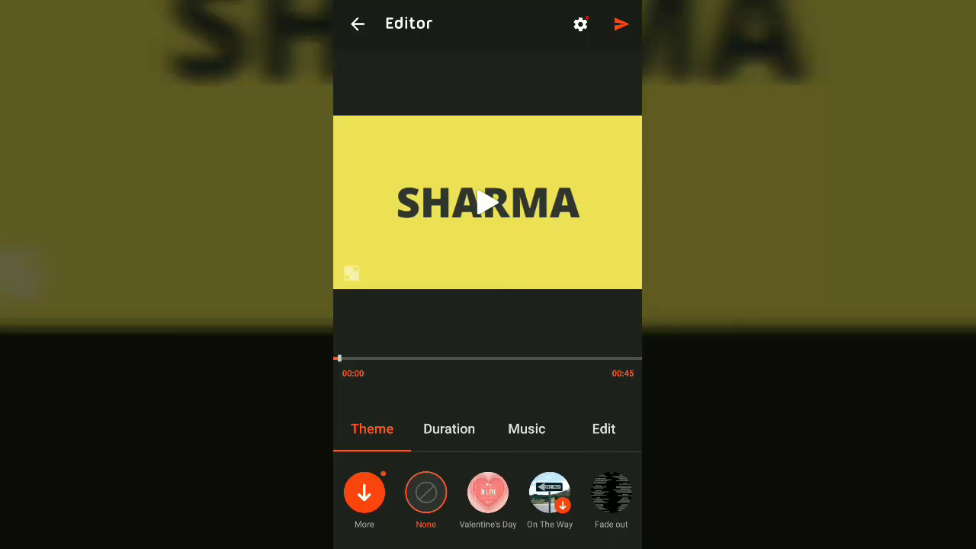
{"action": "left_click", "coordinate": [487, 202]}
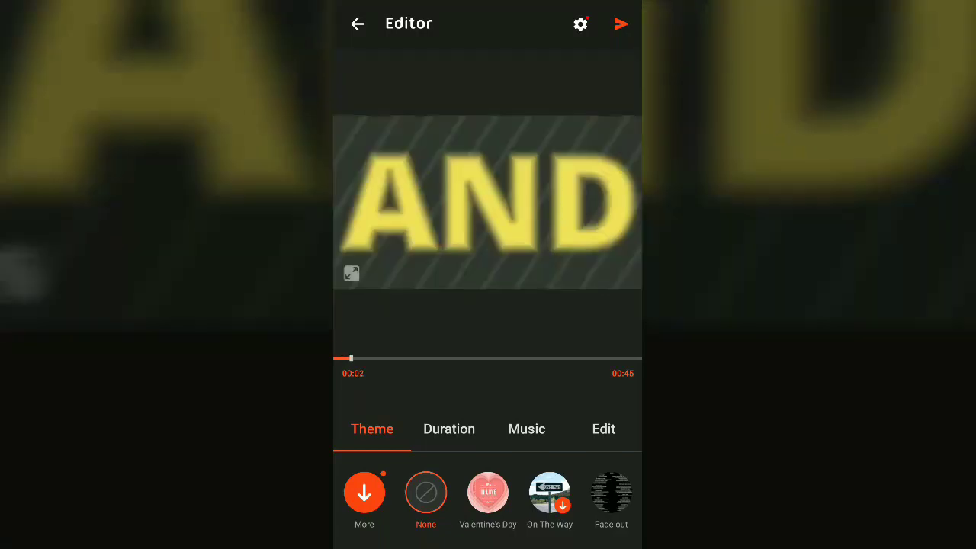
{"action": "left_click", "coordinate": [487, 202]}
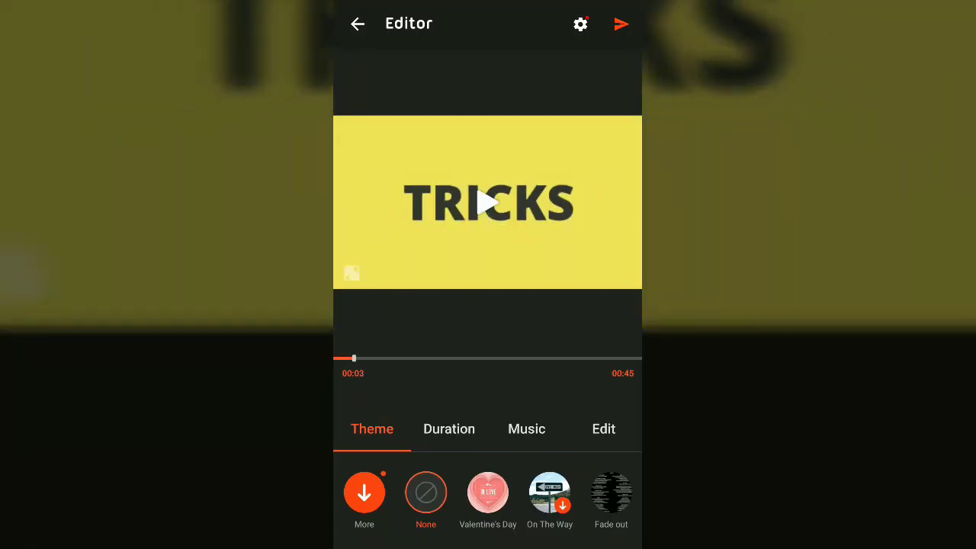
{"action": "left_click", "coordinate": [526, 429]}
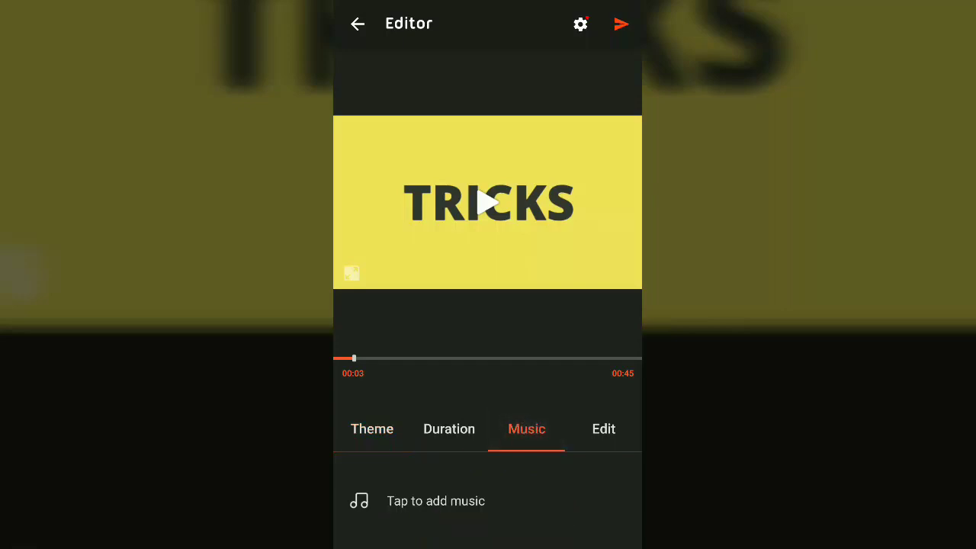
Browse the music library's downloads and preview the Rock Sensation track (01:06.3).
{"action": "left_click", "coordinate": [467, 502]}
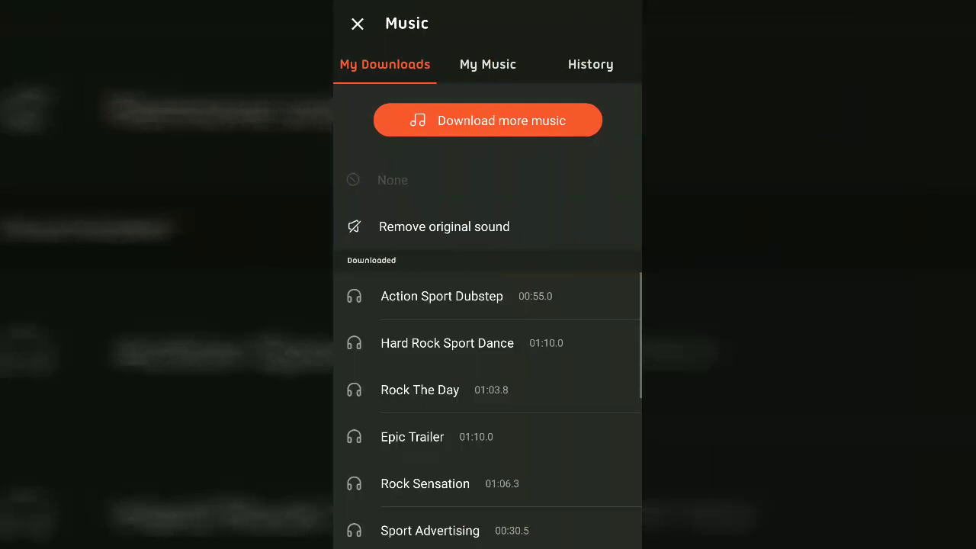
{"action": "scroll", "coordinate": [501, 351], "scroll_direction": "down", "scroll_amount": 5}
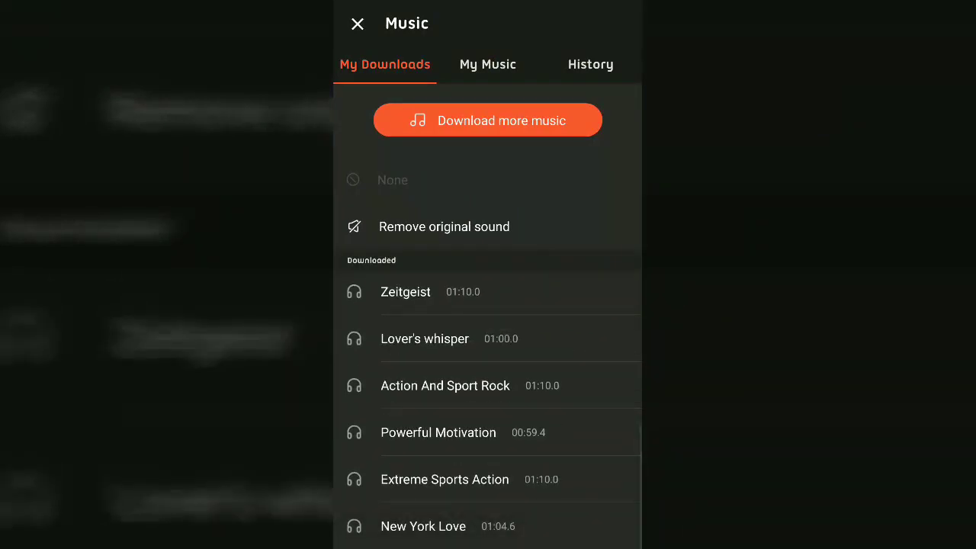
{"action": "scroll", "coordinate": [555, 470], "scroll_direction": "up", "scroll_amount": 5}
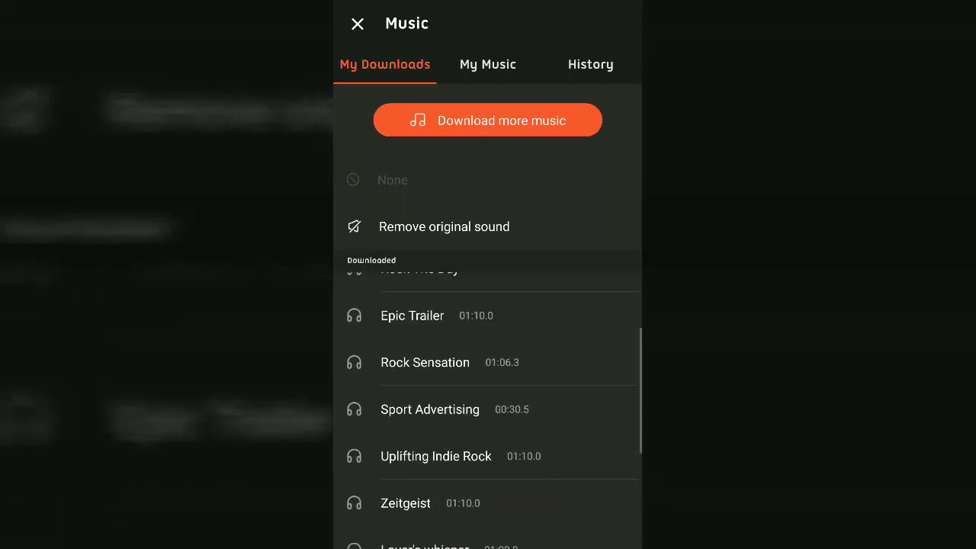
{"action": "scroll", "coordinate": [488, 418], "scroll_direction": "up", "scroll_amount": 3}
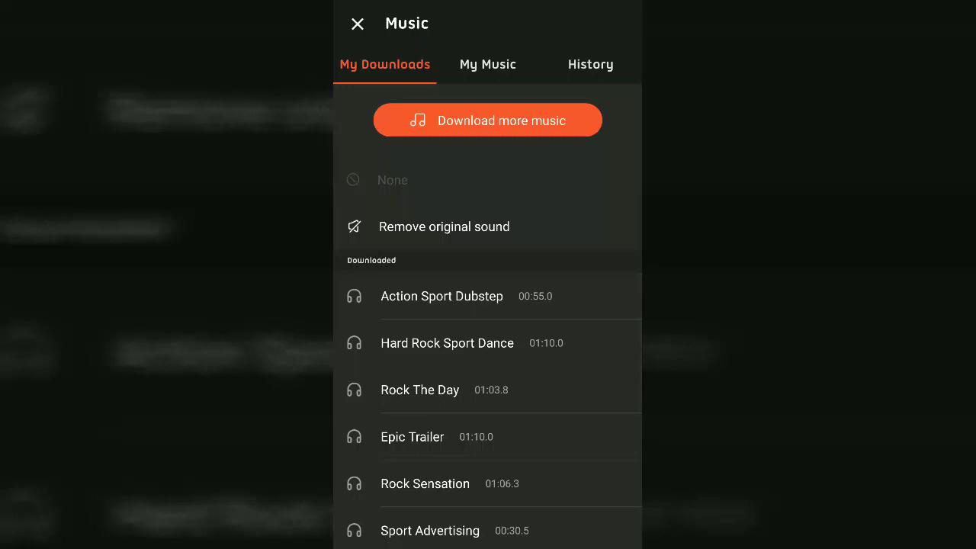
{"action": "left_click", "coordinate": [485, 53]}
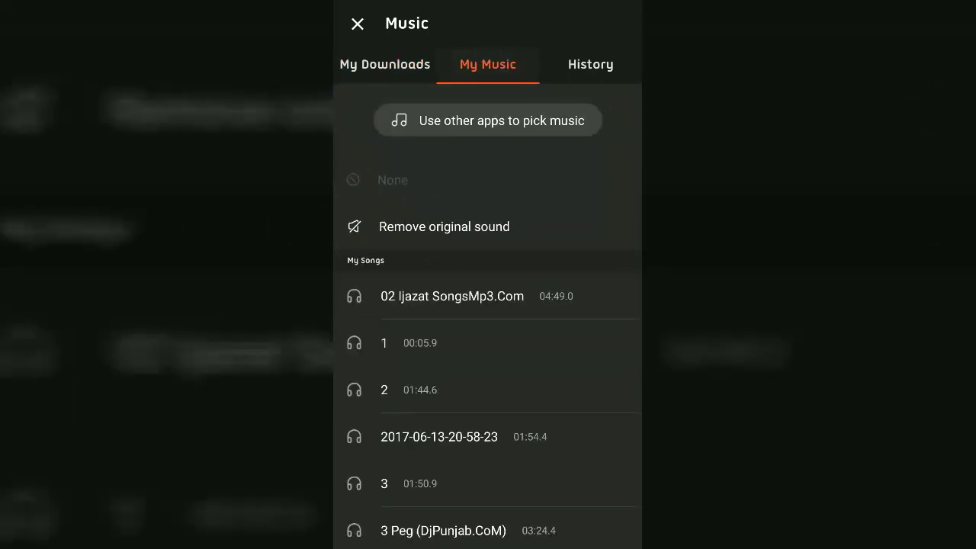
{"action": "left_click", "coordinate": [385, 64]}
{"action": "mouse_move", "coordinate": [500, 461]}
{"action": "left_mouse_down"}
{"action": "mouse_move", "coordinate": [496, 355]}
{"action": "mouse_move", "coordinate": [483, 328]}
{"action": "mouse_move", "coordinate": [473, 443]}
{"action": "mouse_move", "coordinate": [479, 353]}
{"action": "mouse_move", "coordinate": [490, 496]}
{"action": "left_mouse_up"}
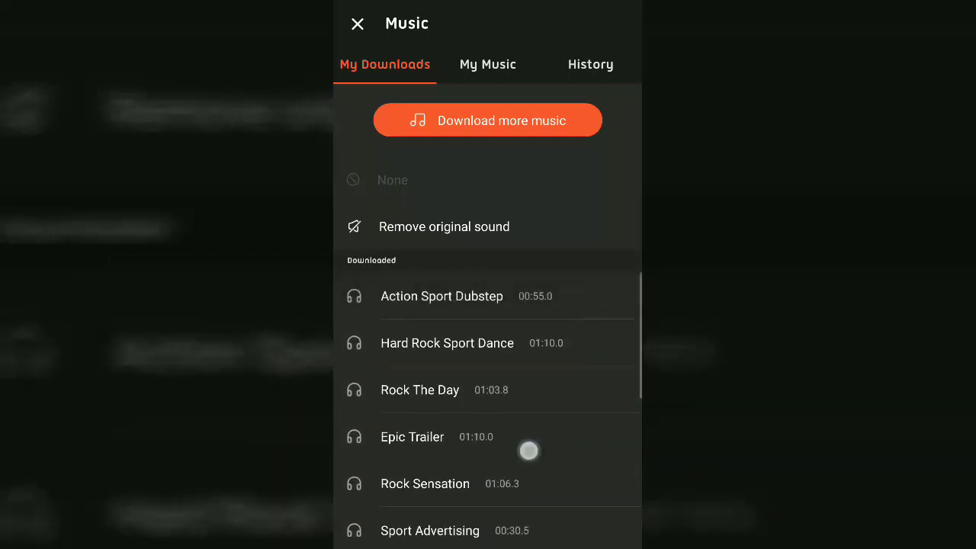
{"action": "left_click_drag", "start_coordinate": [526, 449], "coordinate": [505, 390]}
{"action": "left_click", "coordinate": [463, 434]}
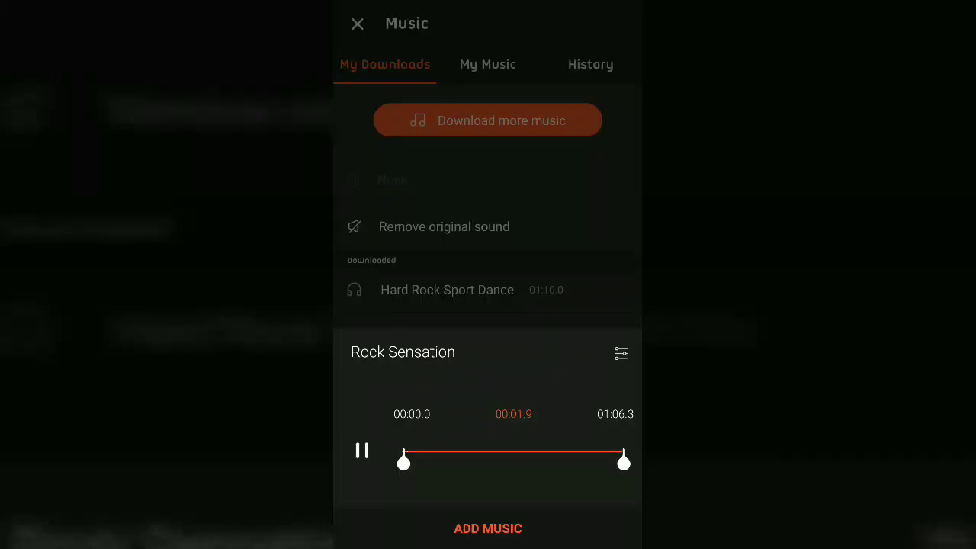
Add Rock Sensation as the soundtrack and mix it at 90% video sound, 10% music.
{"action": "left_click", "coordinate": [488, 528]}
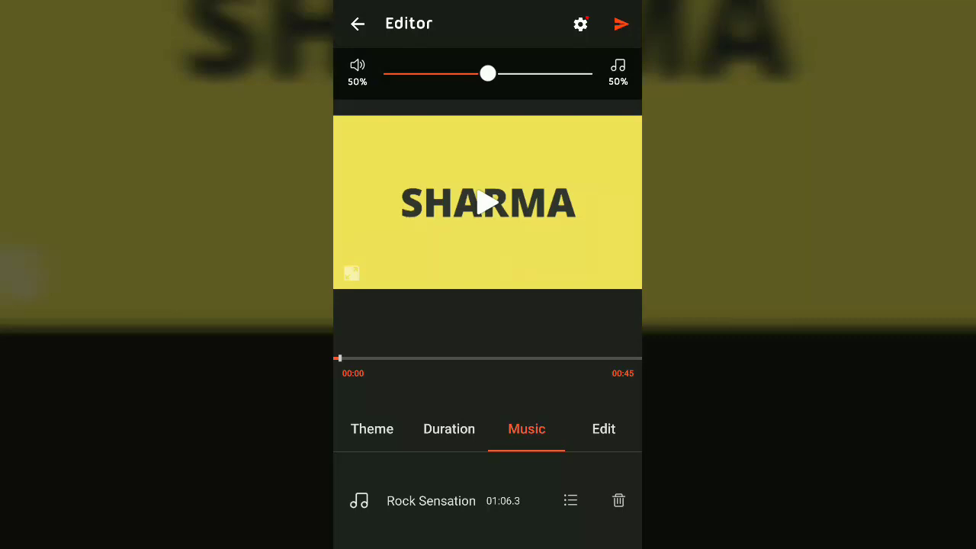
{"action": "left_click_drag", "start_coordinate": [487, 73], "coordinate": [352, 96]}
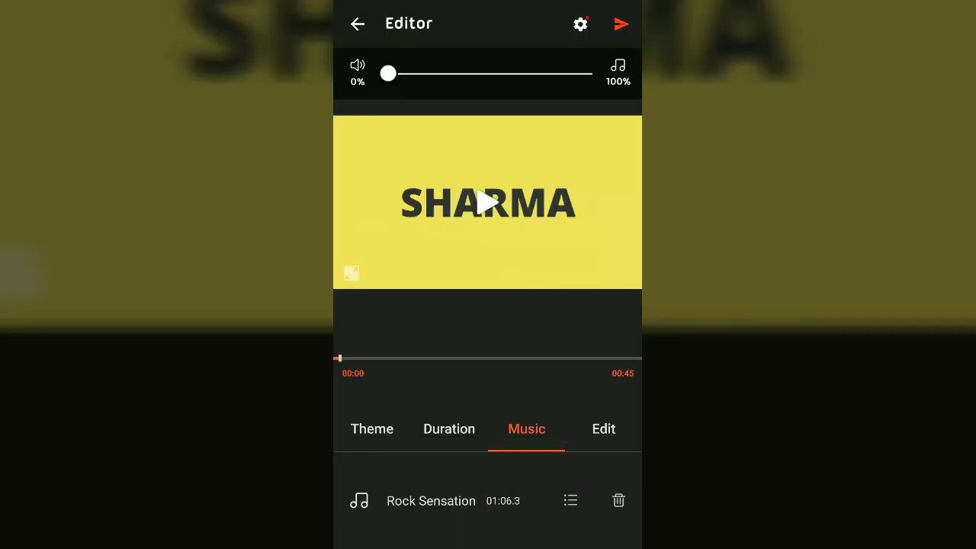
{"action": "mouse_move", "coordinate": [388, 73]}
{"action": "left_mouse_down"}
{"action": "mouse_move", "coordinate": [457, 97]}
{"action": "mouse_move", "coordinate": [571, 113]}
{"action": "left_mouse_up"}
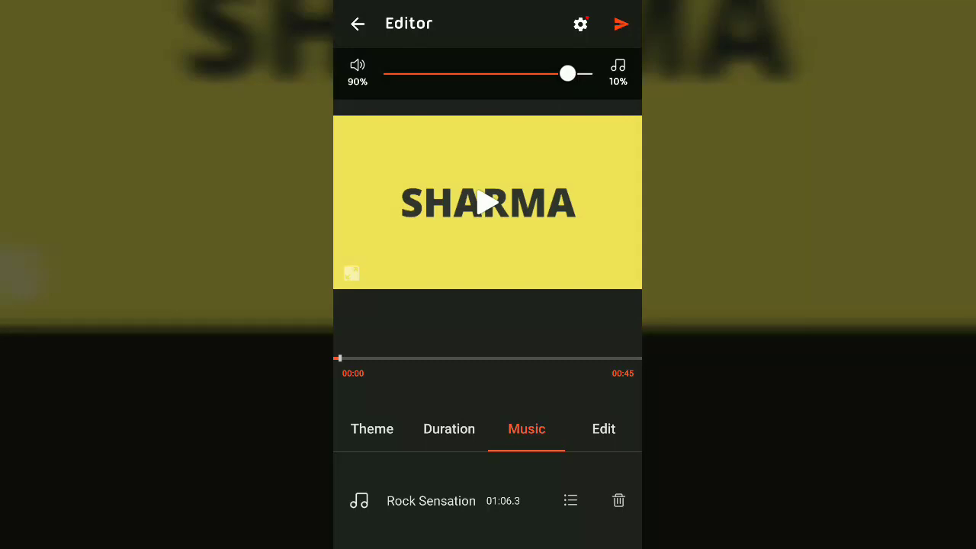
In Multi Music, set the music's start time to 00:06.0.
{"action": "left_click", "coordinate": [603, 428]}
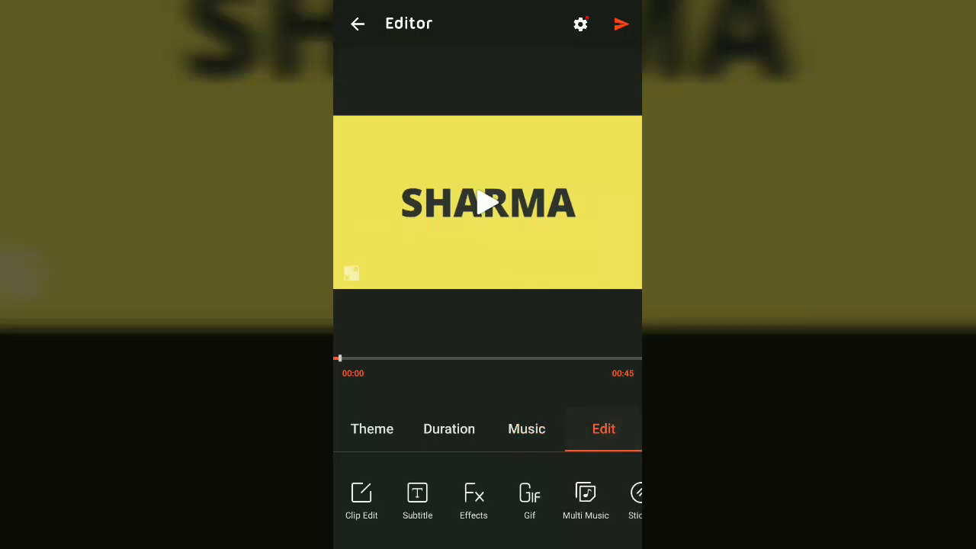
{"action": "left_click", "coordinate": [594, 504]}
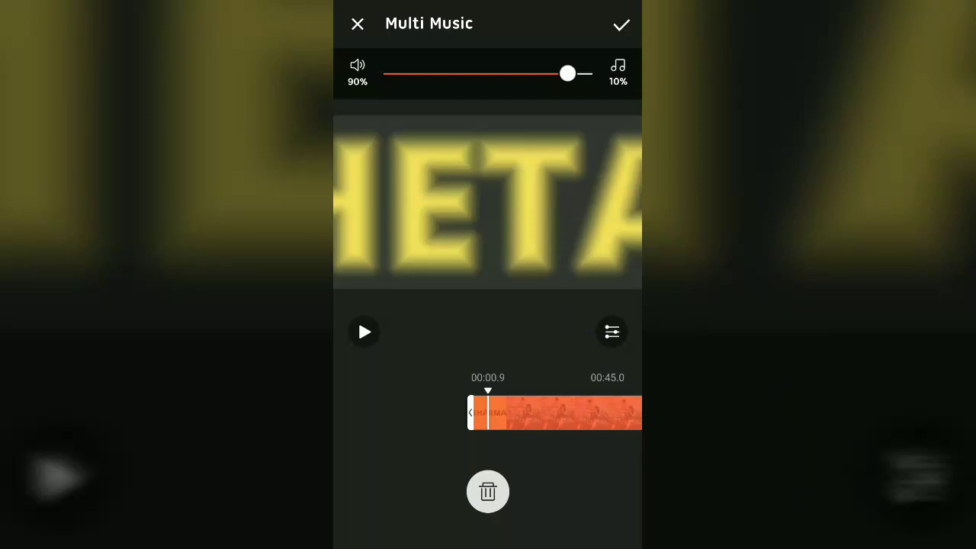
{"action": "left_click", "coordinate": [611, 331]}
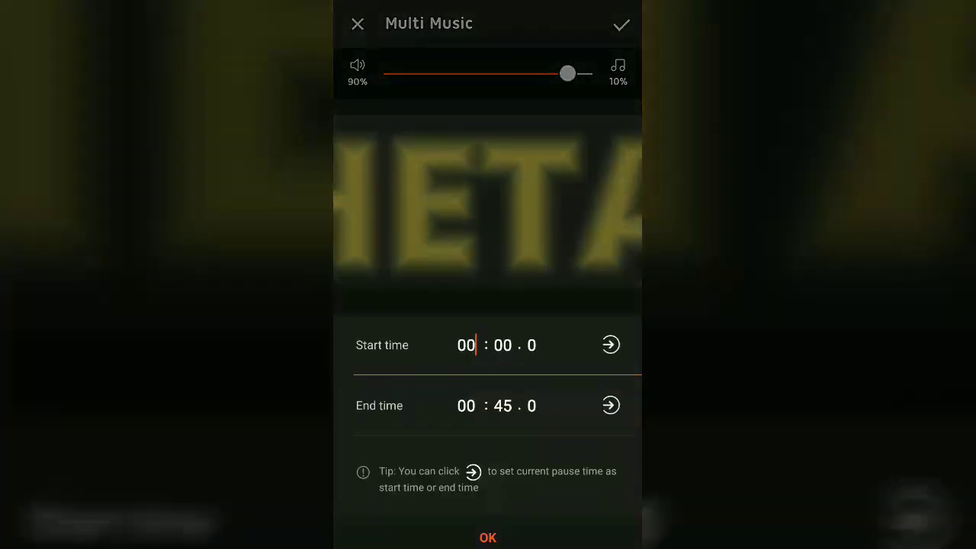
{"action": "left_click", "coordinate": [509, 336]}
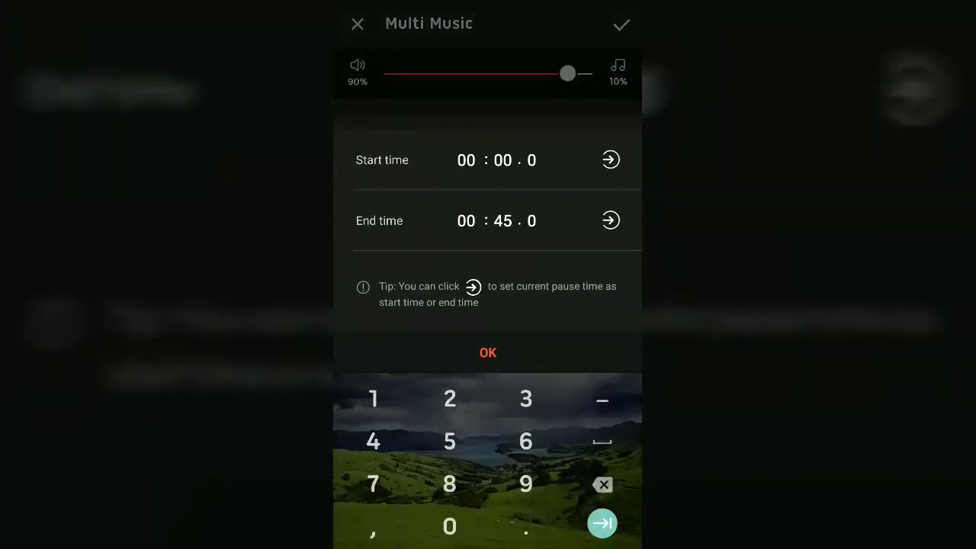
{"action": "left_click", "coordinate": [603, 485]}
{"action": "left_click", "coordinate": [541, 448]}
Set the music's end time to 00:30.0, confirm, and apply the changes.
{"action": "left_click", "coordinate": [510, 219]}
{"action": "left_click", "coordinate": [602, 484]}
{"action": "left_click", "coordinate": [603, 485]}
{"action": "left_click", "coordinate": [525, 398]}
{"action": "left_click", "coordinate": [450, 526]}
{"action": "left_click", "coordinate": [499, 355]}
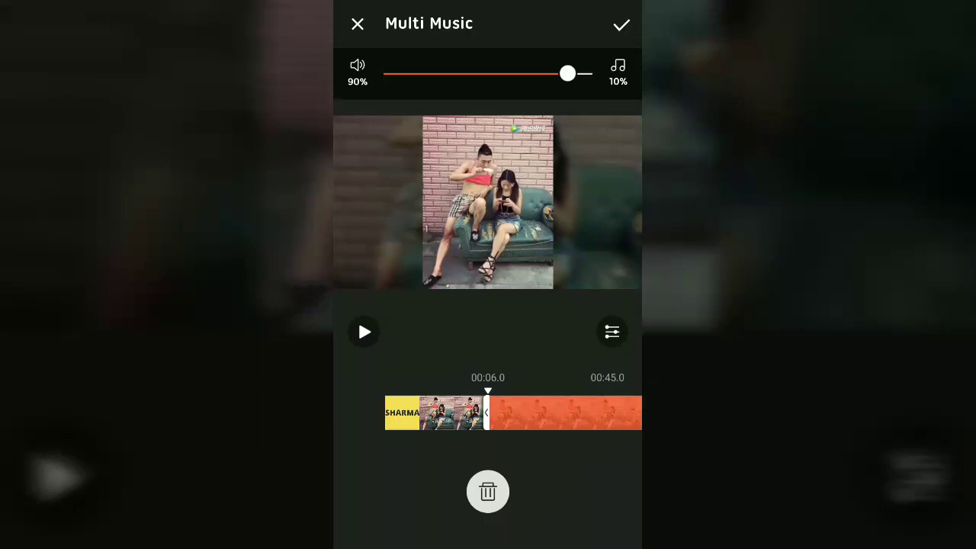
{"action": "left_click", "coordinate": [621, 25]}
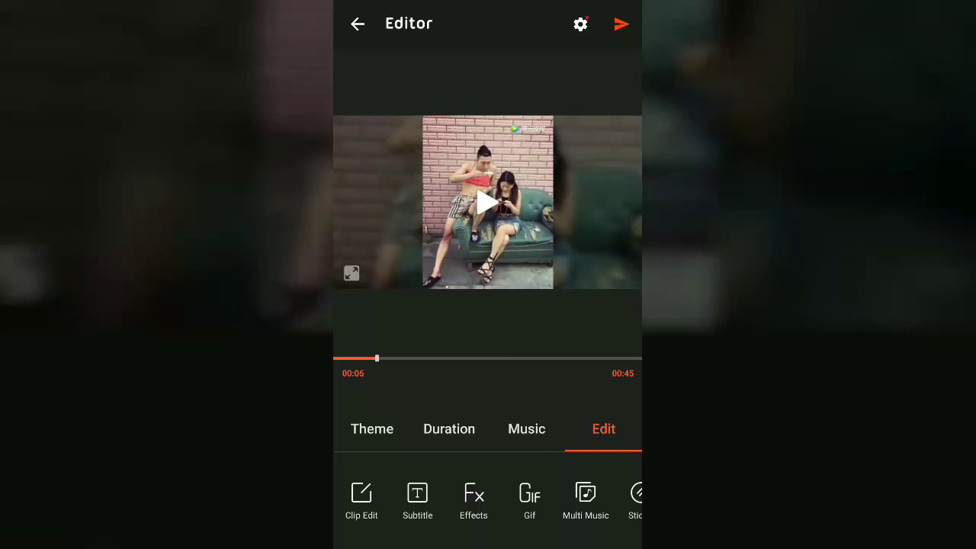
Pause the preview and set Multi Music to 0% video sound, 100% music.
{"action": "left_click", "coordinate": [486, 213]}
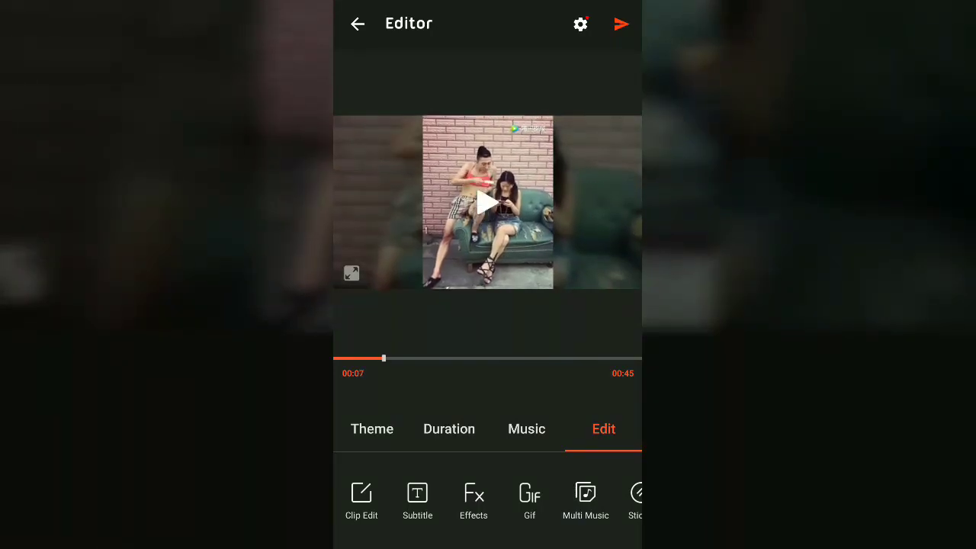
{"action": "left_click", "coordinate": [585, 495]}
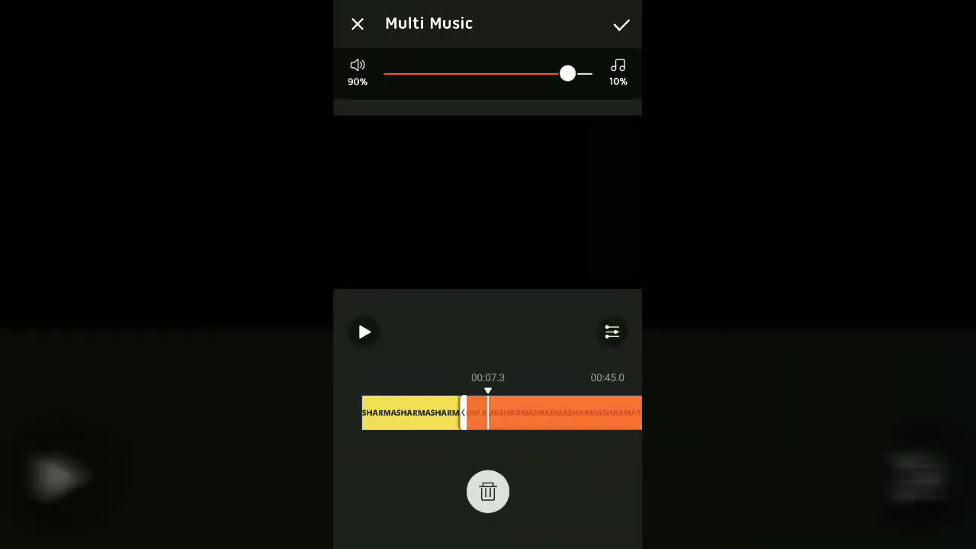
{"action": "left_click_drag", "start_coordinate": [568, 73], "coordinate": [388, 73]}
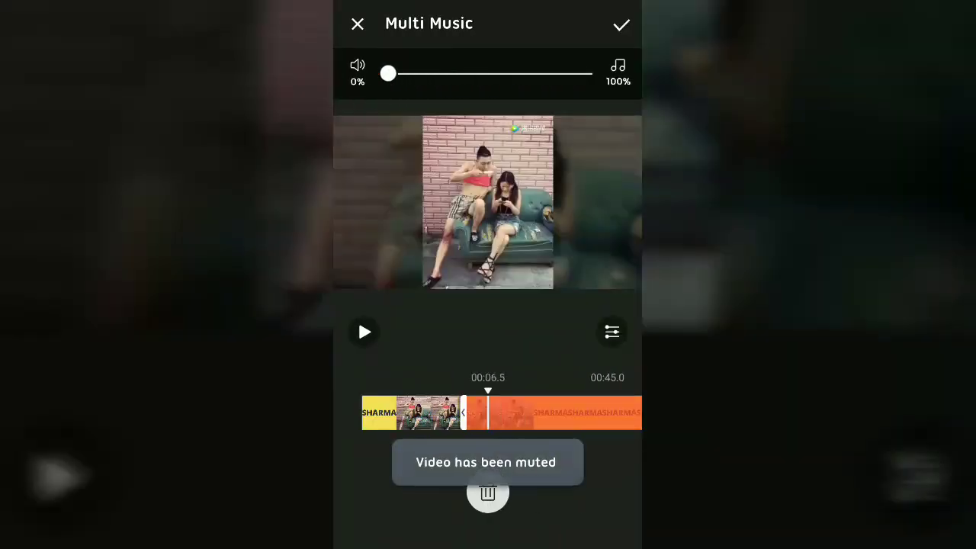
{"action": "left_click", "coordinate": [621, 25]}
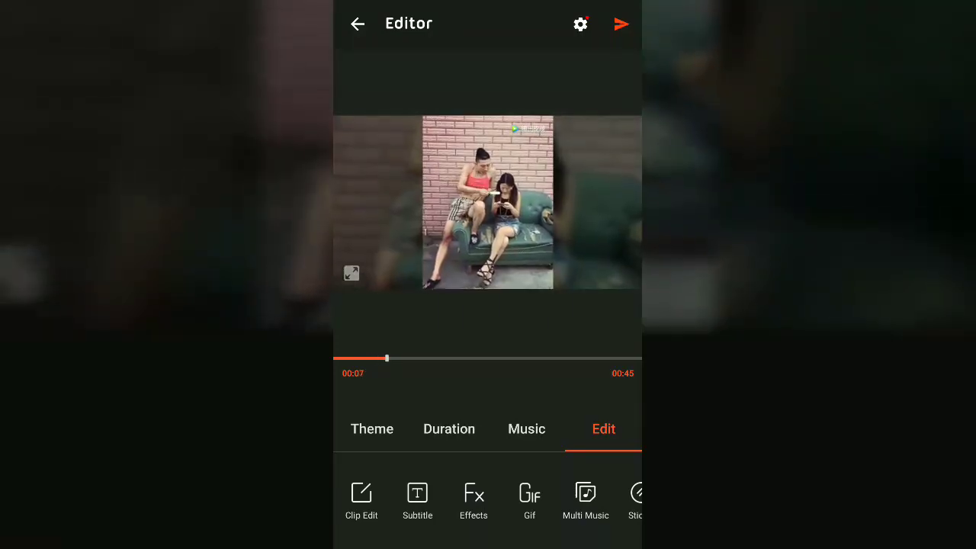
Add the Thunder effect at the 00:08 mark, preview the lightning, and apply it.
{"action": "left_click", "coordinate": [488, 202]}
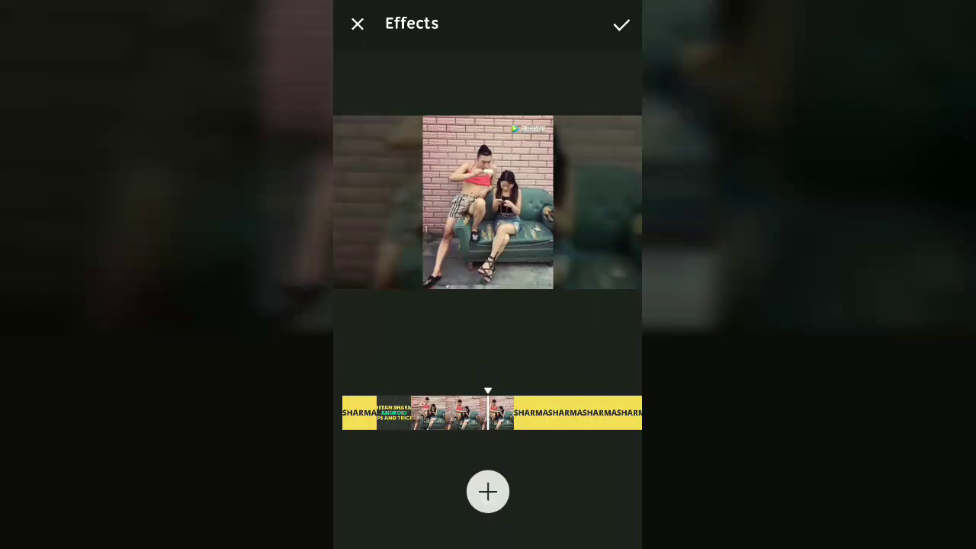
{"action": "left_click", "coordinate": [436, 471]}
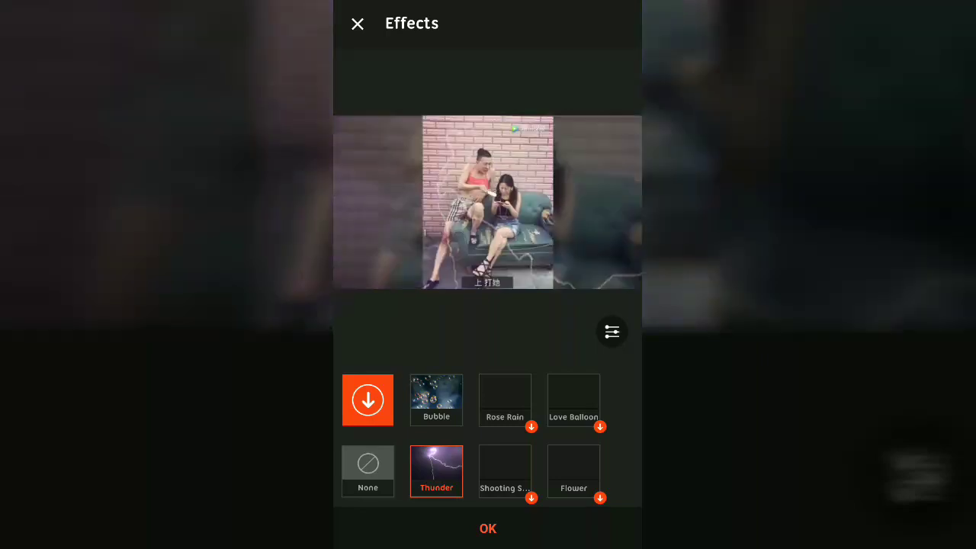
{"action": "left_click", "coordinate": [488, 528]}
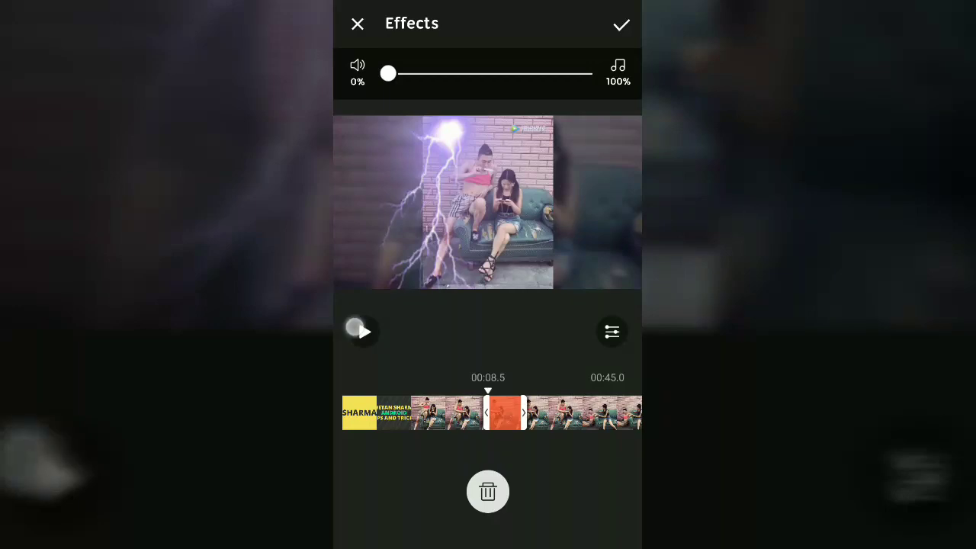
{"action": "left_click", "coordinate": [365, 332]}
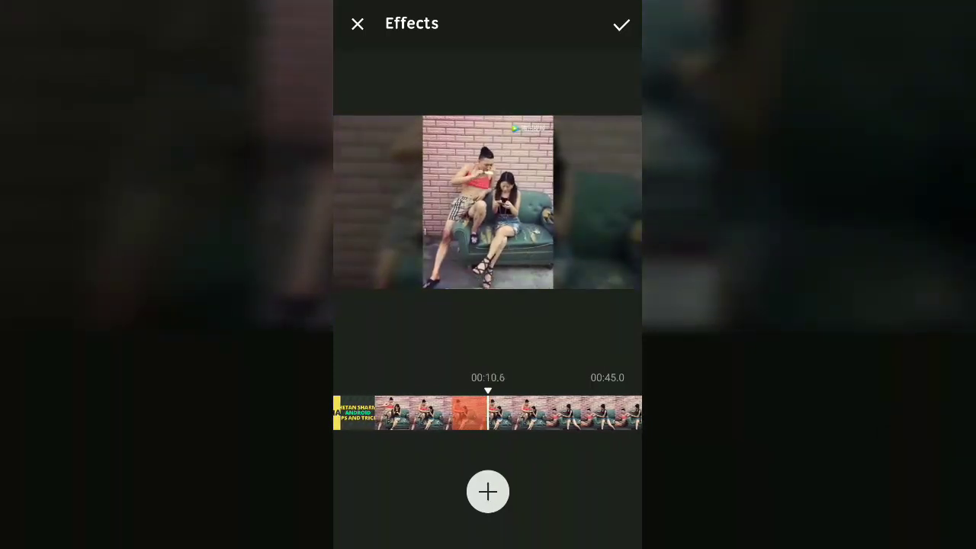
{"action": "left_click", "coordinate": [364, 332]}
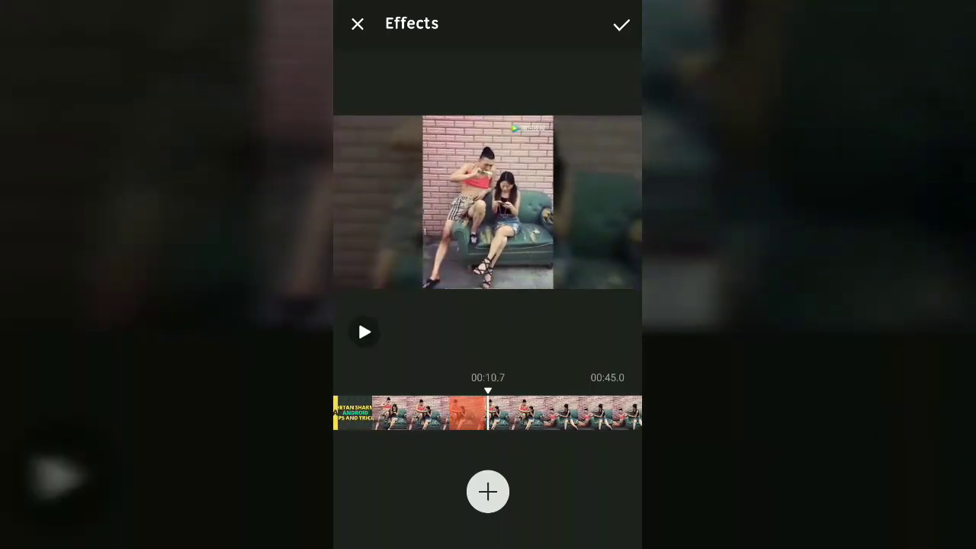
{"action": "left_click", "coordinate": [621, 24]}
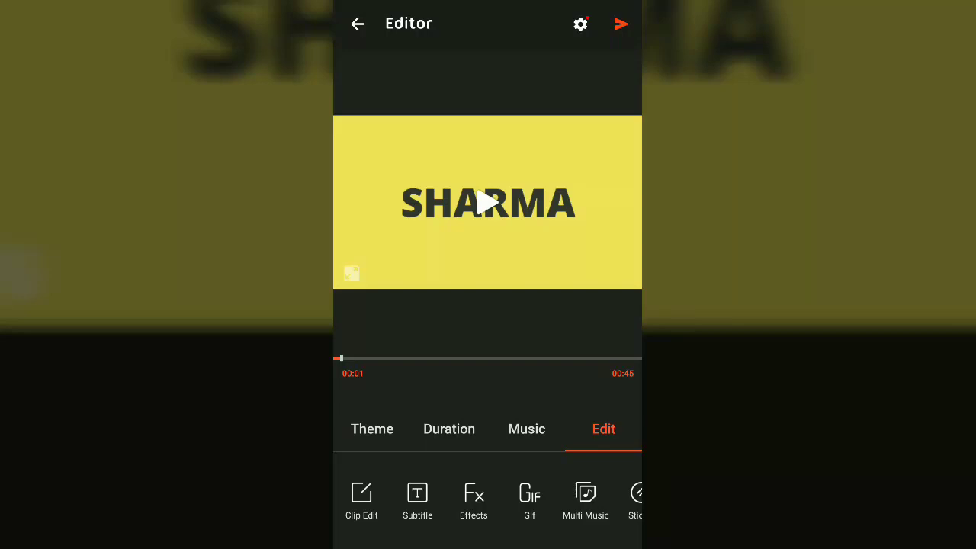
Add a new subtitle with the text 'hello'.
{"action": "left_click", "coordinate": [417, 501]}
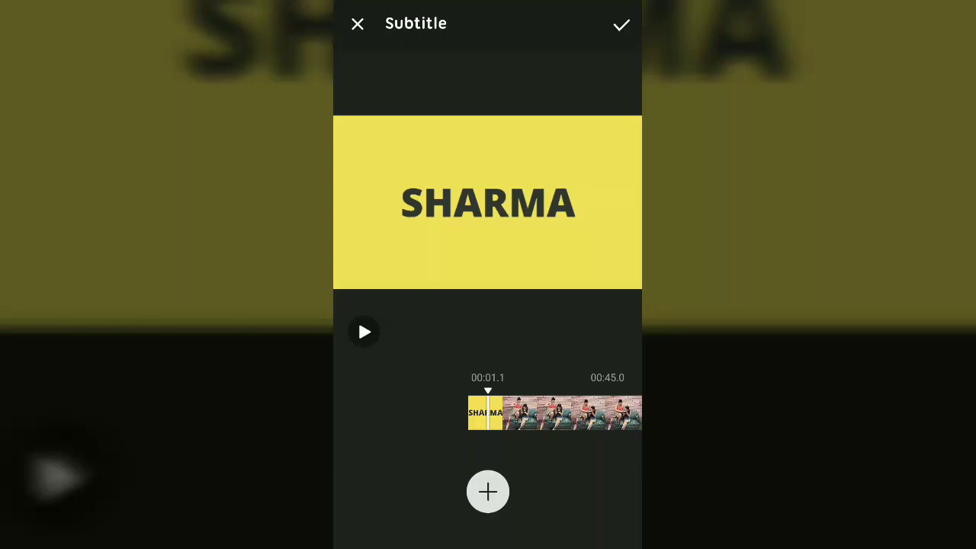
{"action": "left_click", "coordinate": [487, 491]}
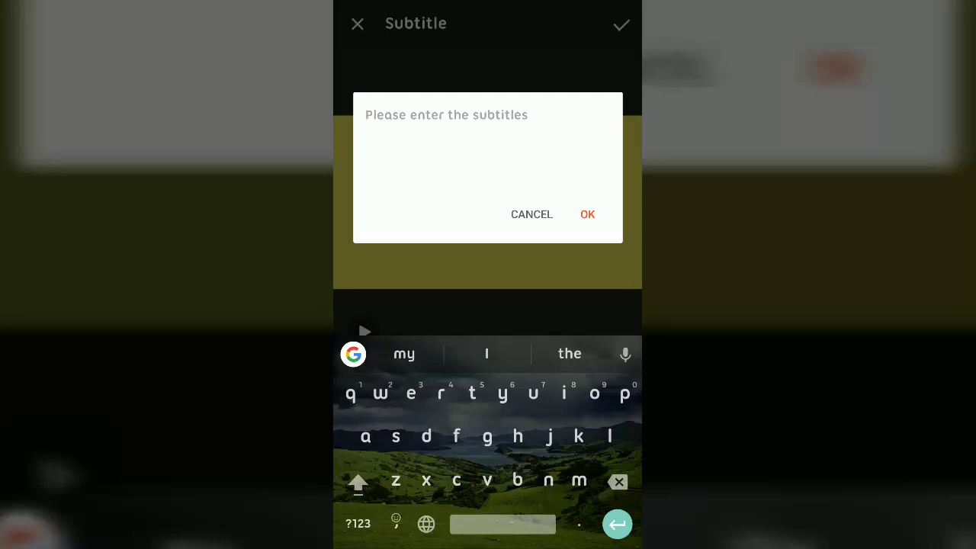
{"action": "type", "text": "hello"}
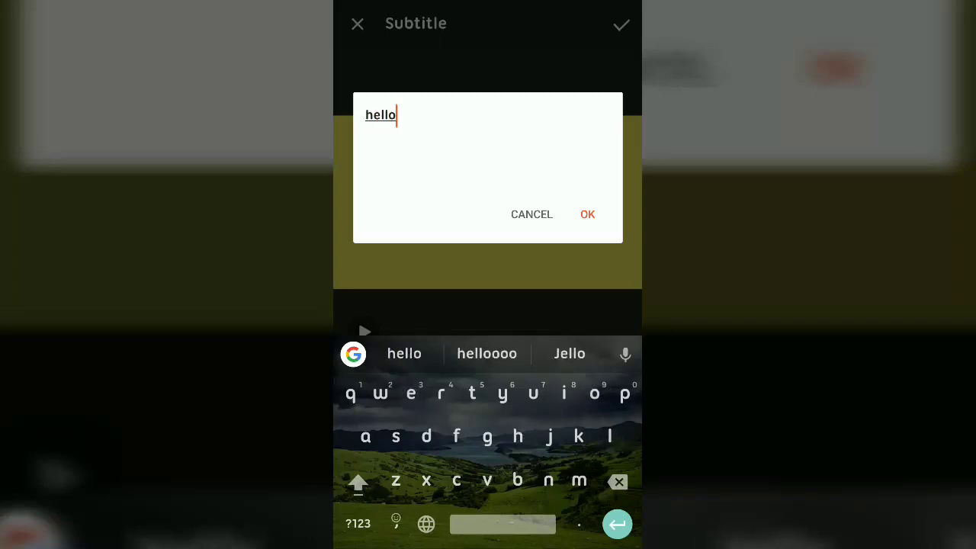
{"action": "left_click", "coordinate": [587, 214]}
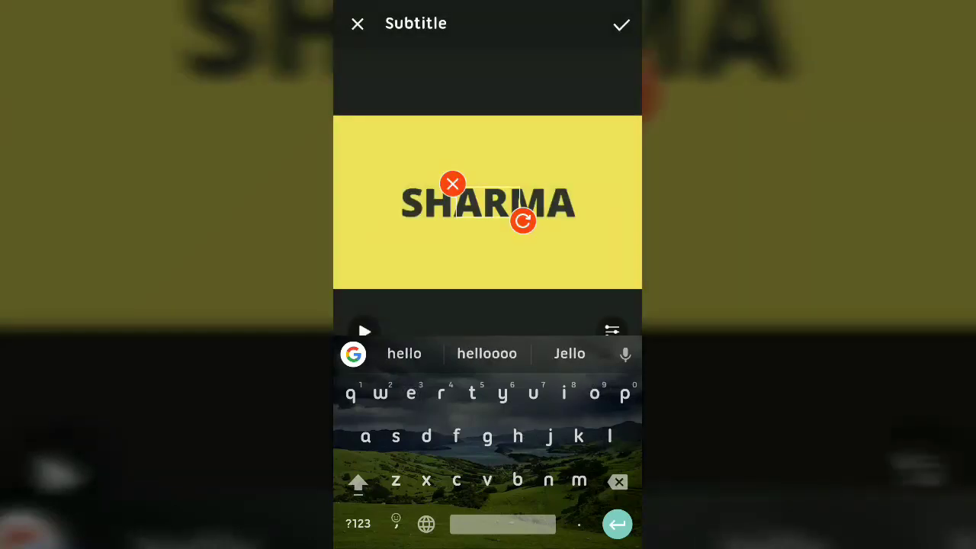
Give the 'hello' subtitle the Jump In animation and a magenta colour.
{"action": "left_click_drag", "start_coordinate": [580, 468], "coordinate": [447, 472]}
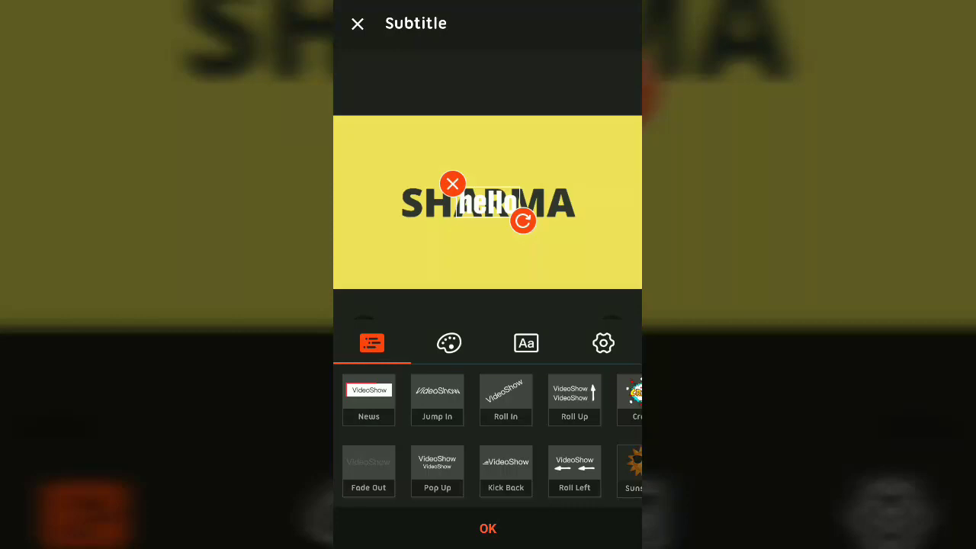
{"action": "left_click_drag", "start_coordinate": [570, 440], "coordinate": [606, 449]}
{"action": "left_click", "coordinate": [489, 381]}
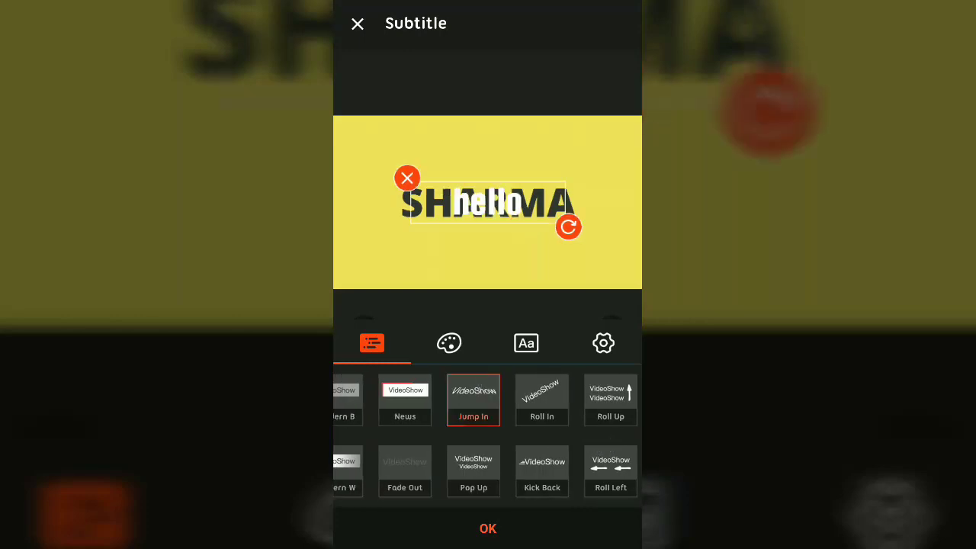
{"action": "left_click", "coordinate": [449, 343]}
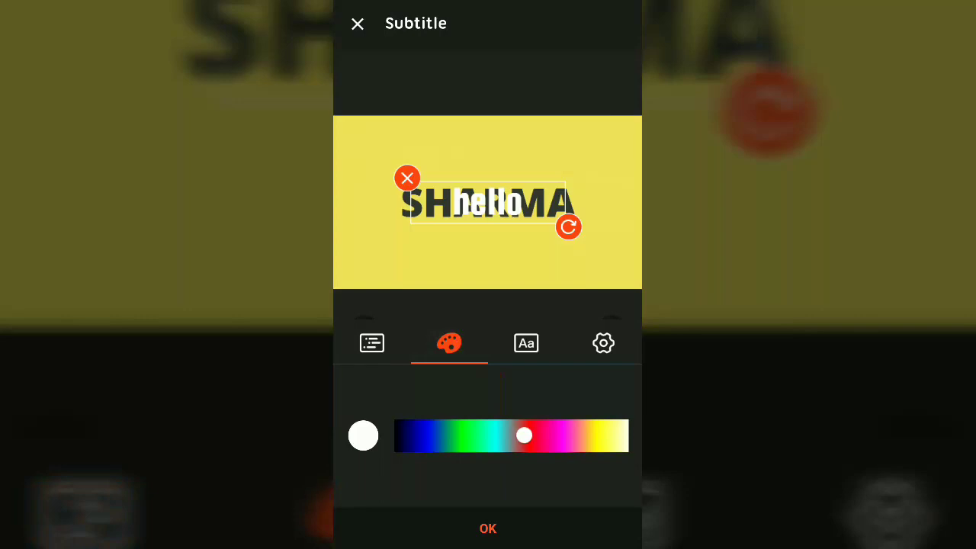
{"action": "left_click_drag", "start_coordinate": [524, 435], "coordinate": [558, 435]}
{"action": "left_click", "coordinate": [526, 343]}
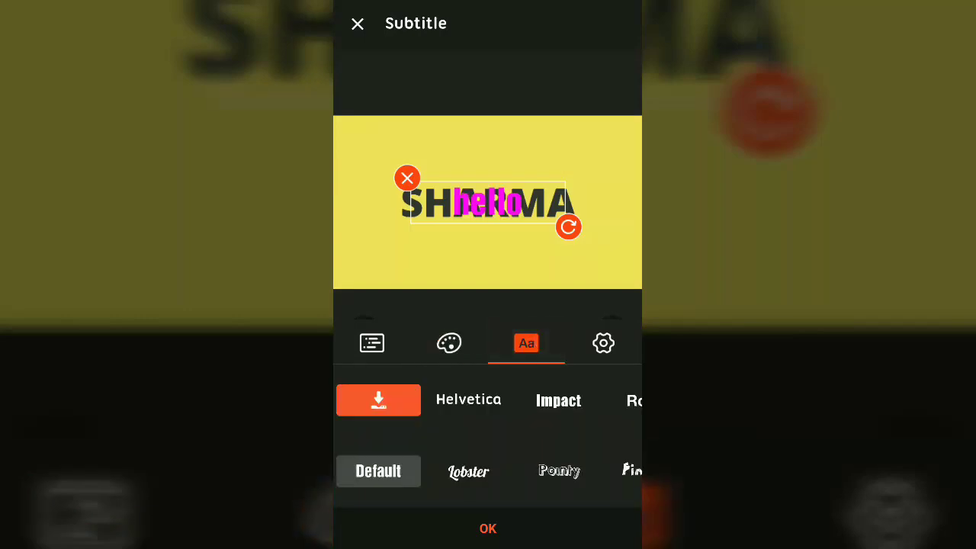
{"action": "left_click", "coordinate": [372, 343]}
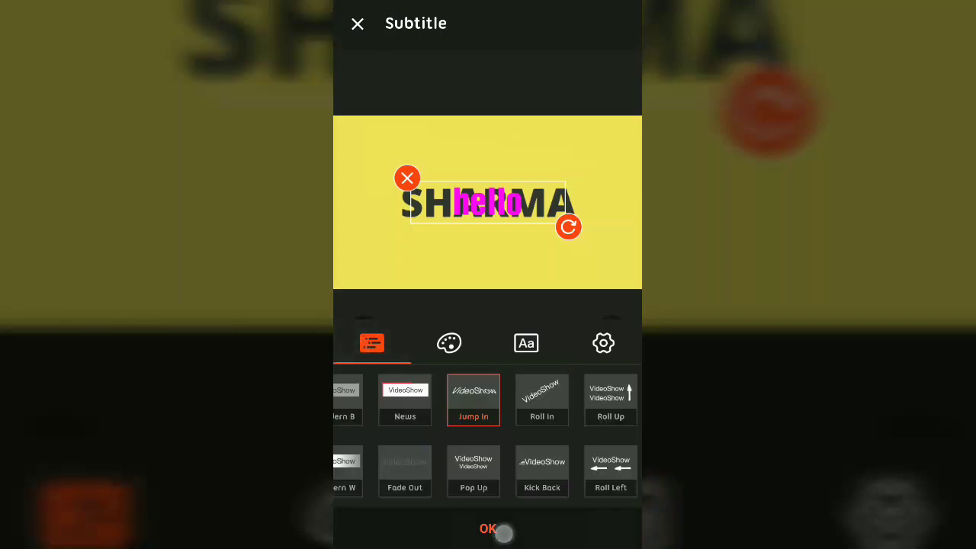
{"action": "left_click", "coordinate": [487, 528]}
Change the 'hello' subtitle's end time to 00:15.6 and save it.
{"action": "left_click", "coordinate": [612, 331]}
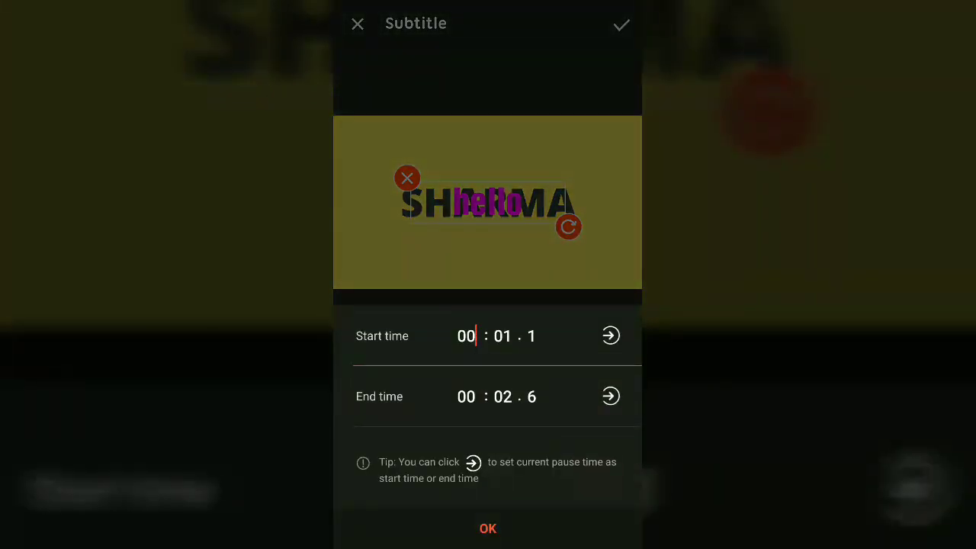
{"action": "left_click", "coordinate": [501, 336]}
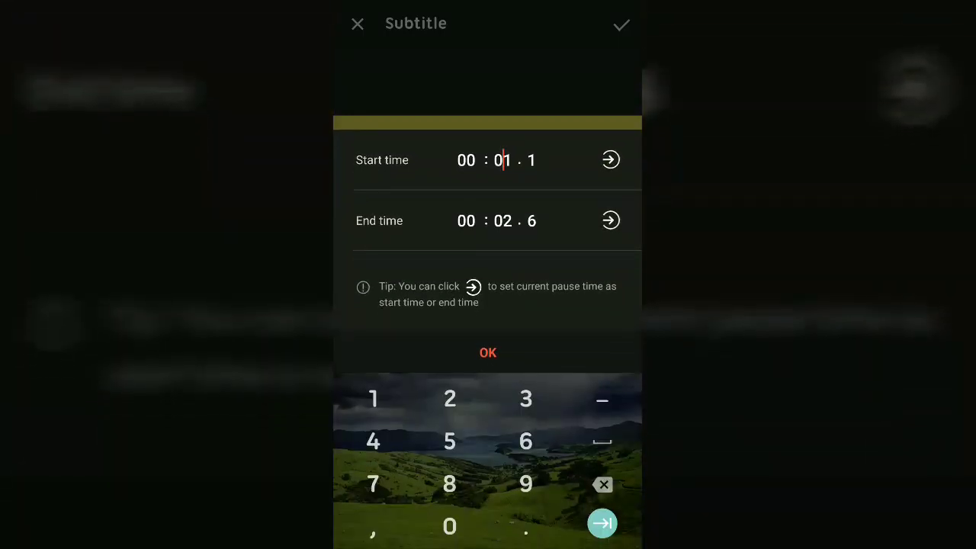
{"action": "left_click", "coordinate": [506, 219]}
{"action": "left_click", "coordinate": [509, 220]}
{"action": "left_click", "coordinate": [511, 221]}
{"action": "key", "text": "BackSpace"}
{"action": "key", "text": "BackSpace"}
{"action": "type", "text": "15"}
{"action": "left_click", "coordinate": [501, 353]}
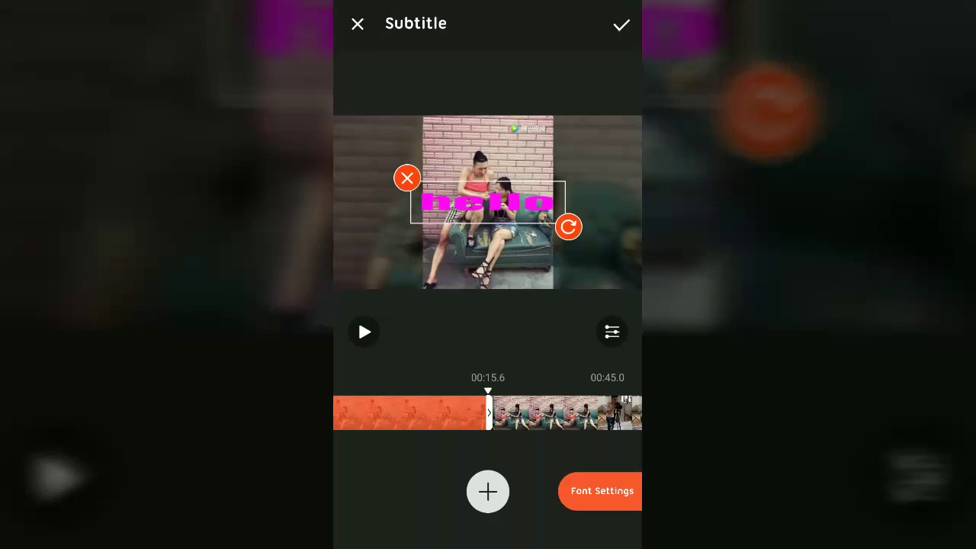
{"action": "left_click", "coordinate": [621, 26]}
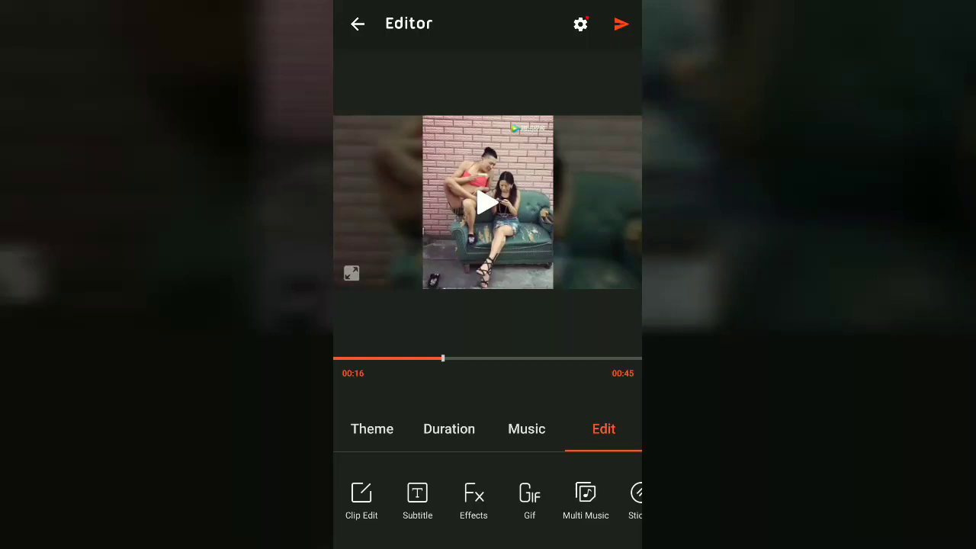
Move the 4-second clip from fourth to third place in the clip order.
{"action": "left_click", "coordinate": [362, 499]}
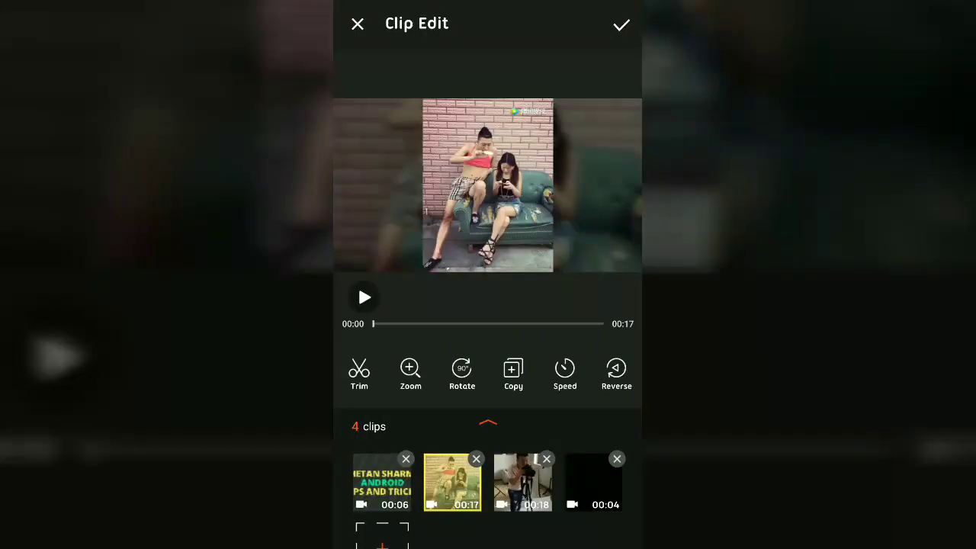
{"action": "left_click_drag", "start_coordinate": [509, 459], "coordinate": [509, 427]}
{"action": "left_click", "coordinate": [596, 489]}
{"action": "mouse_move", "coordinate": [596, 489]}
{"action": "left_mouse_down"}
{"action": "mouse_move", "coordinate": [523, 503]}
{"action": "mouse_move", "coordinate": [523, 488]}
{"action": "mouse_move", "coordinate": [593, 481]}
{"action": "left_mouse_up"}
{"action": "left_click", "coordinate": [623, 30]}
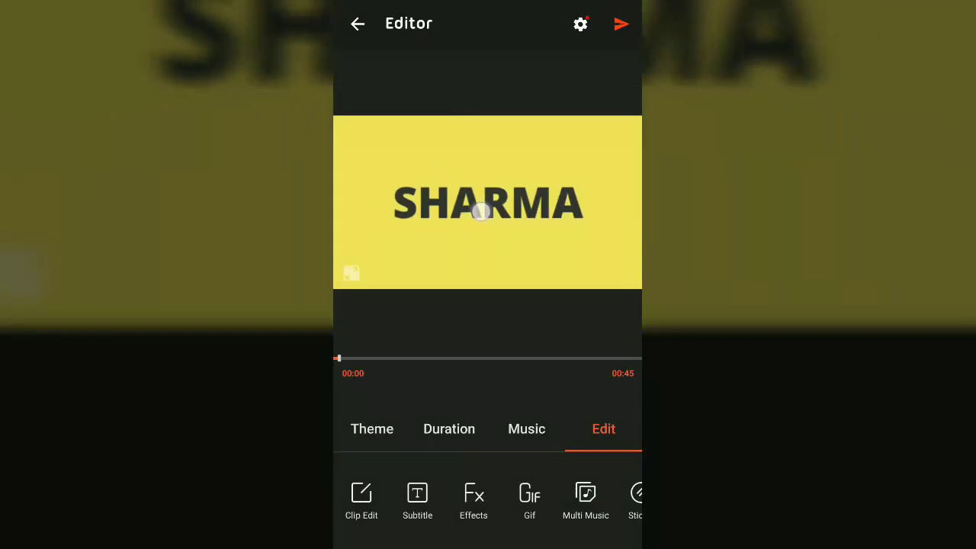
Pause the preview and bring up the Voiceover screen from the Edit toolbar.
{"action": "left_click", "coordinate": [481, 212]}
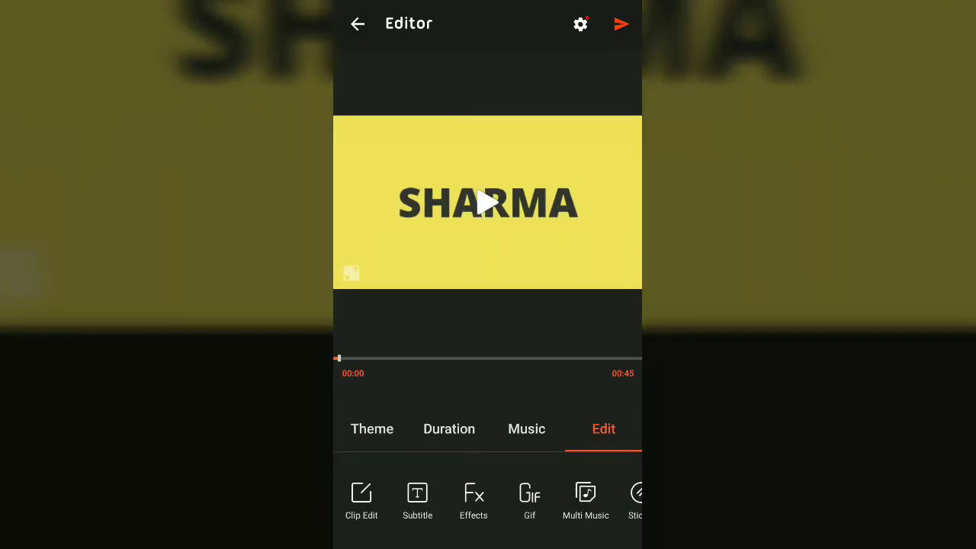
{"action": "left_click_drag", "start_coordinate": [610, 499], "coordinate": [343, 499]}
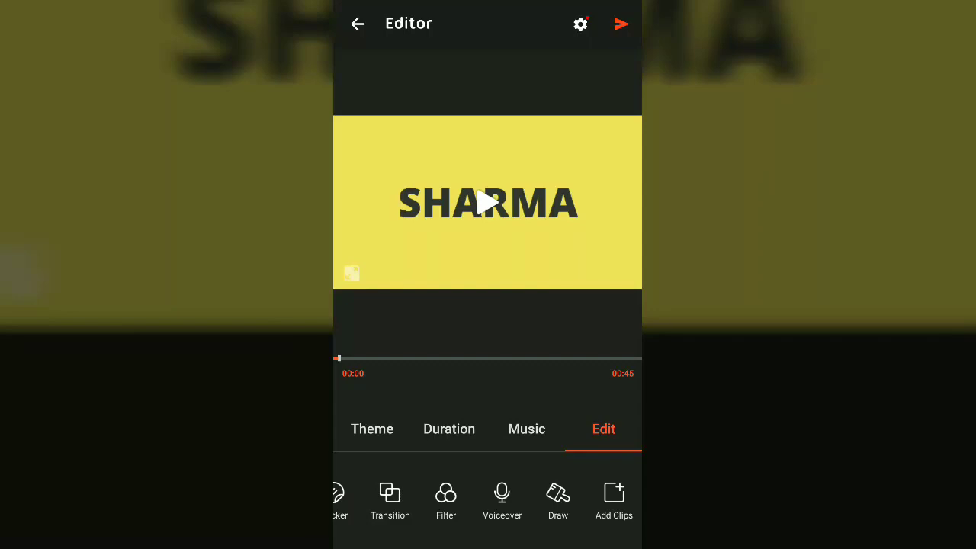
{"action": "left_click", "coordinate": [502, 497]}
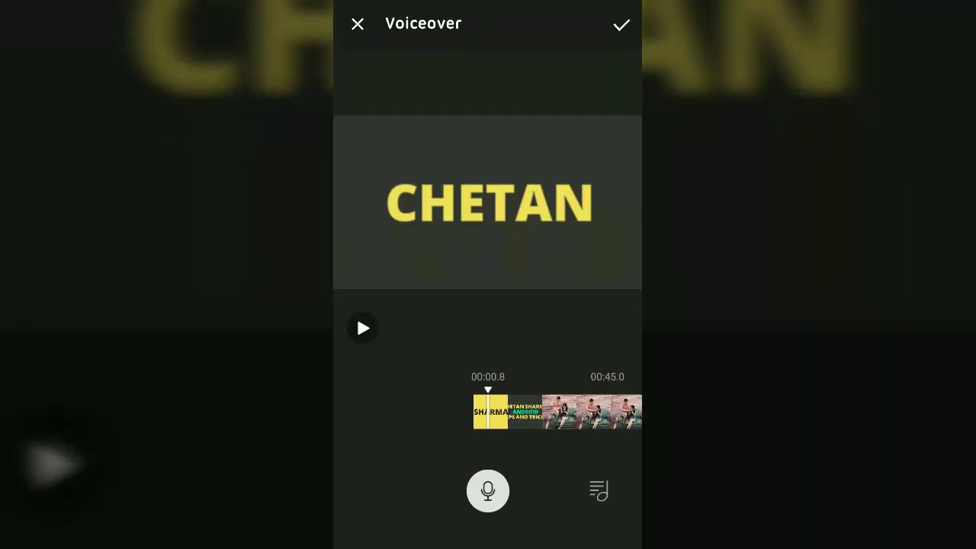
Exit Voiceover unrecorded, then draw a red doodle on the second clip and save it.
{"action": "left_click", "coordinate": [357, 24]}
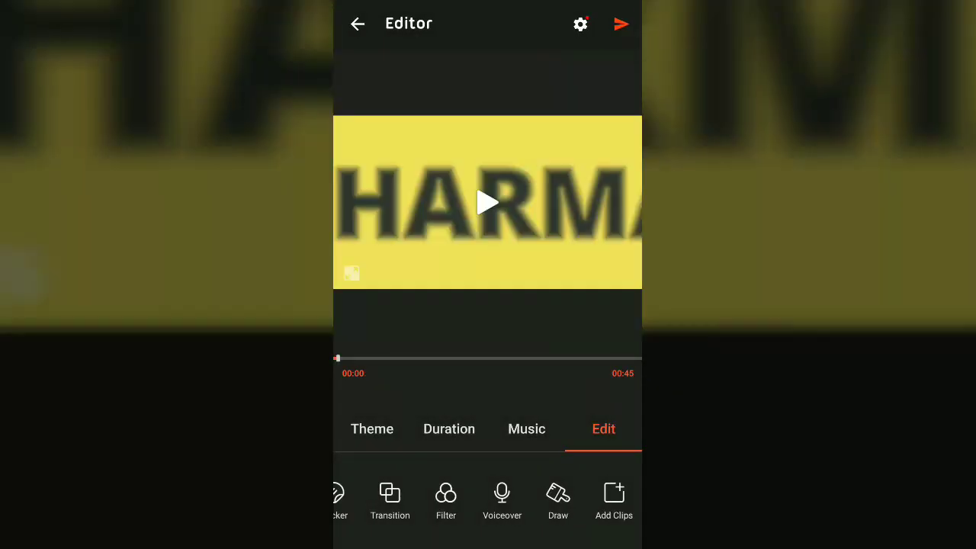
{"action": "left_click", "coordinate": [558, 499]}
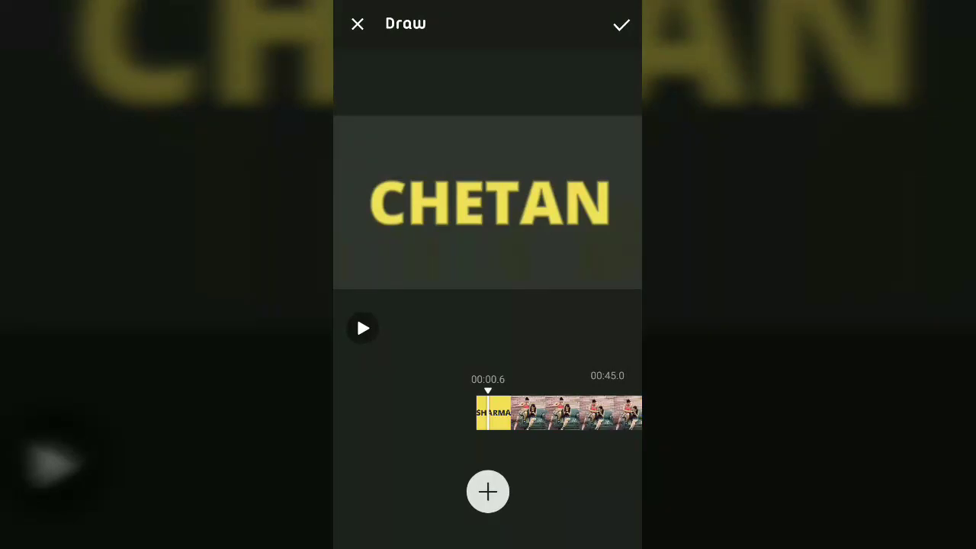
{"action": "left_click_drag", "start_coordinate": [590, 420], "coordinate": [534, 435]}
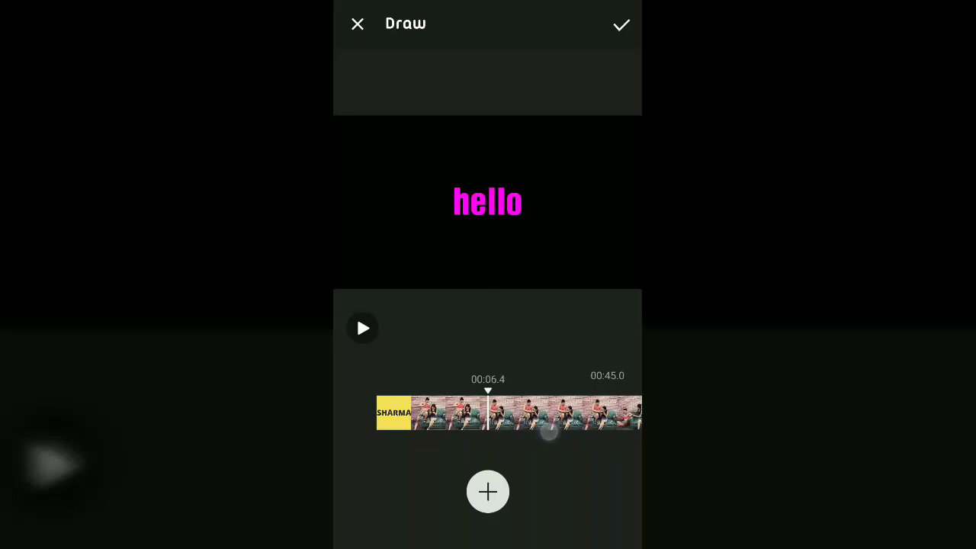
{"action": "left_click", "coordinate": [491, 499]}
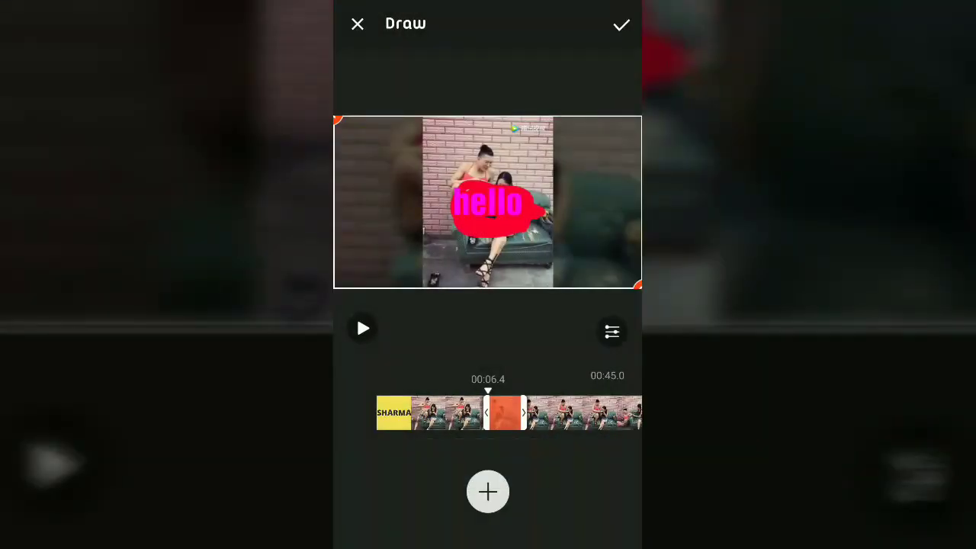
{"action": "left_click", "coordinate": [356, 18]}
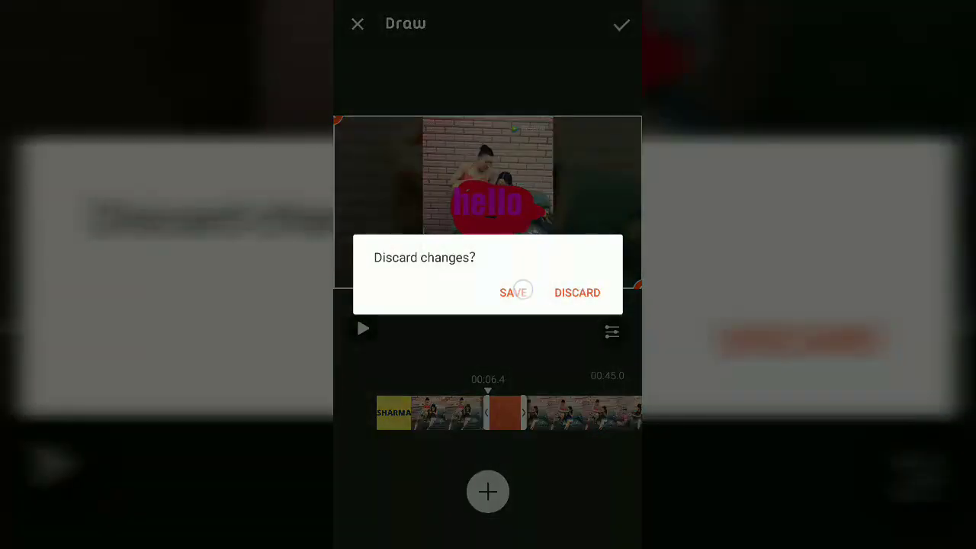
{"action": "left_click", "coordinate": [513, 293]}
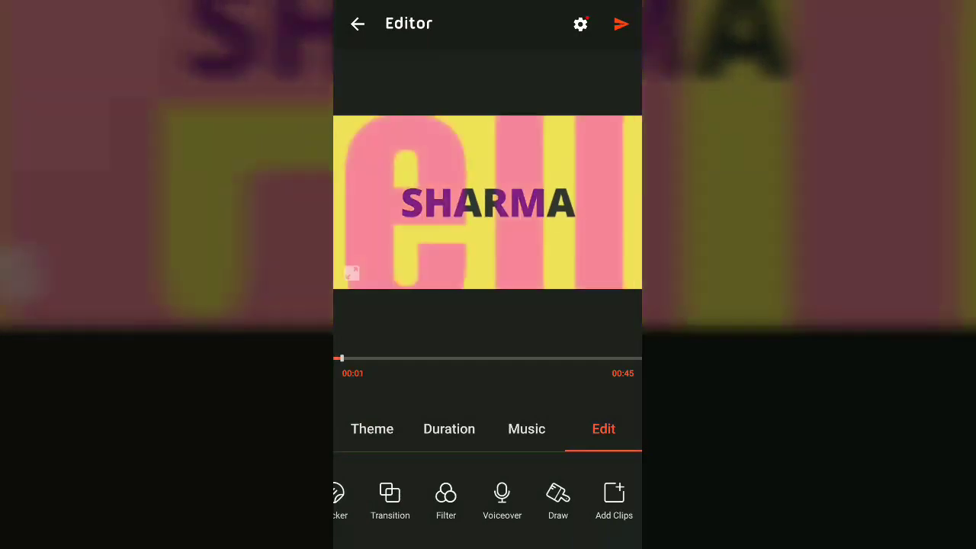
Preview the Shine, Once and Calm filters, then apply Shine to the 17-second second clip.
{"action": "left_click", "coordinate": [499, 236]}
{"action": "left_click", "coordinate": [446, 499]}
{"action": "left_click", "coordinate": [426, 366]}
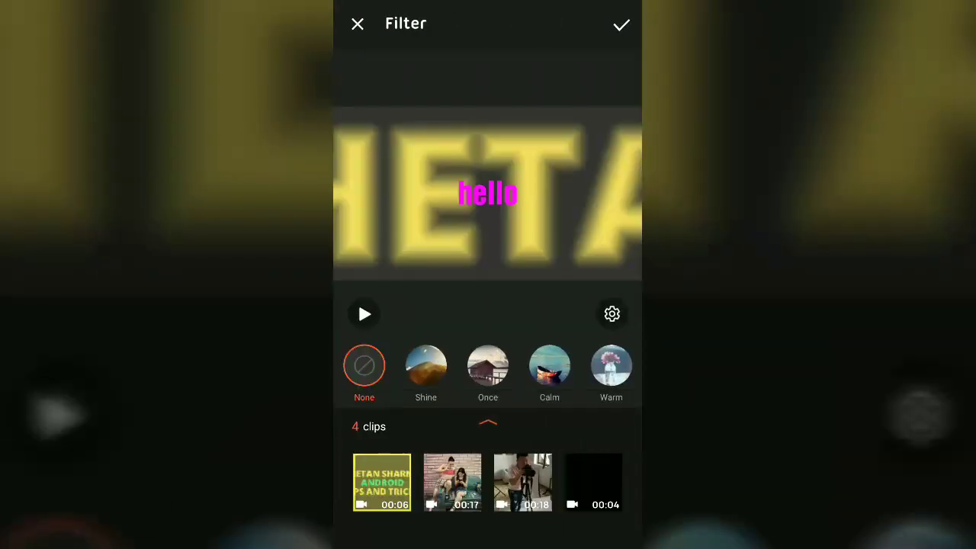
{"action": "left_click", "coordinate": [486, 372]}
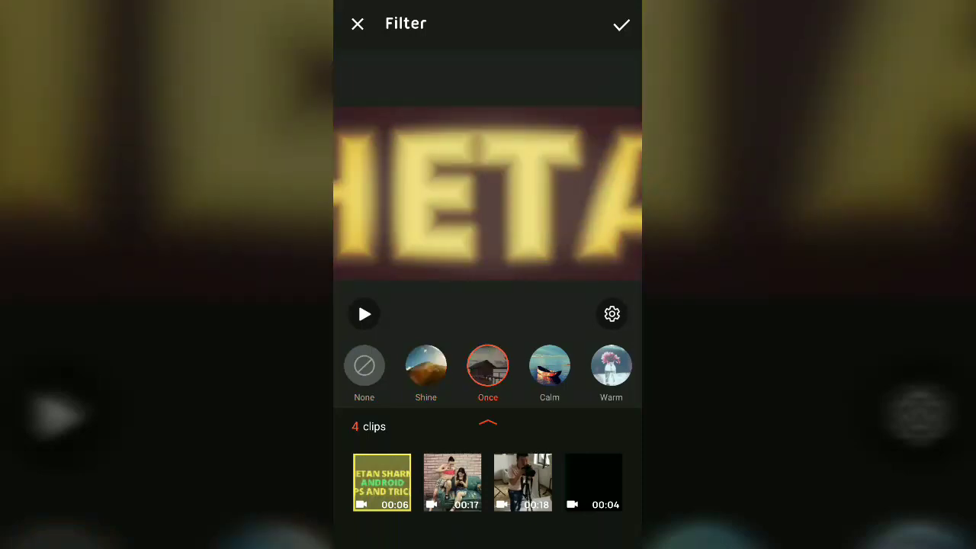
{"action": "left_click", "coordinate": [550, 374]}
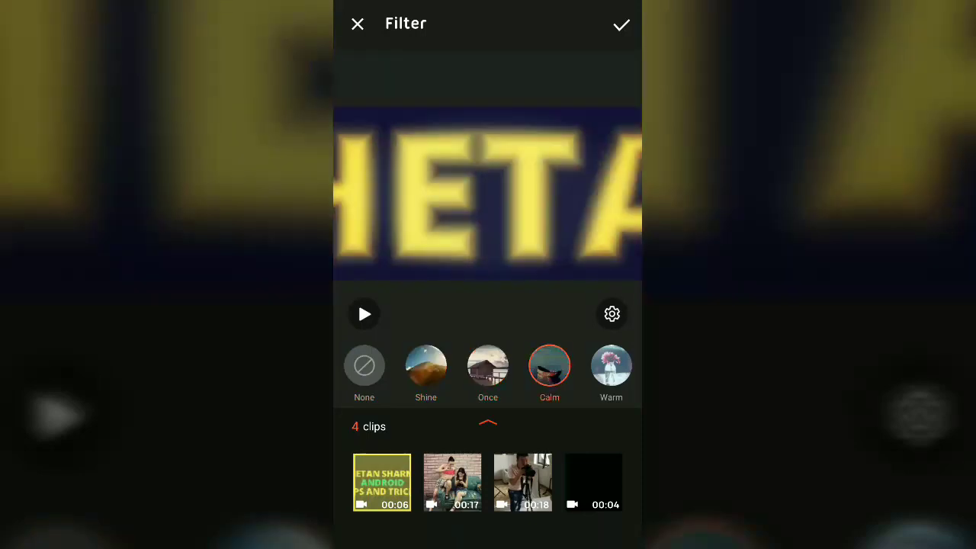
{"action": "left_click", "coordinate": [452, 482]}
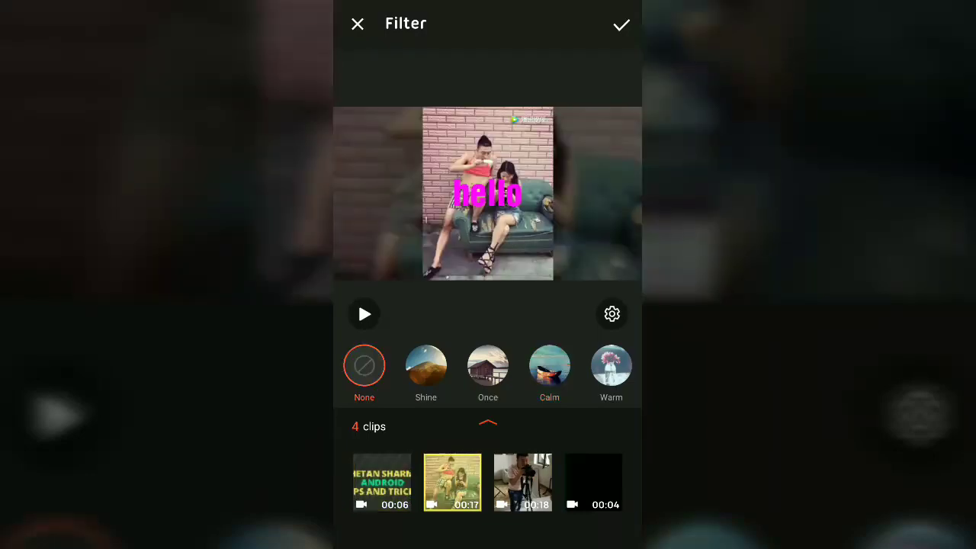
{"action": "left_click", "coordinate": [437, 378]}
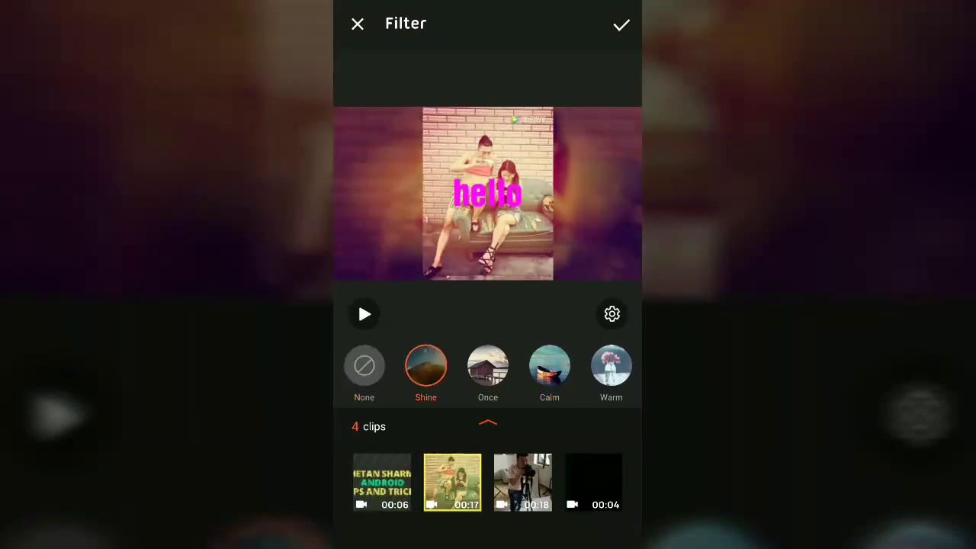
{"action": "left_click", "coordinate": [633, 32]}
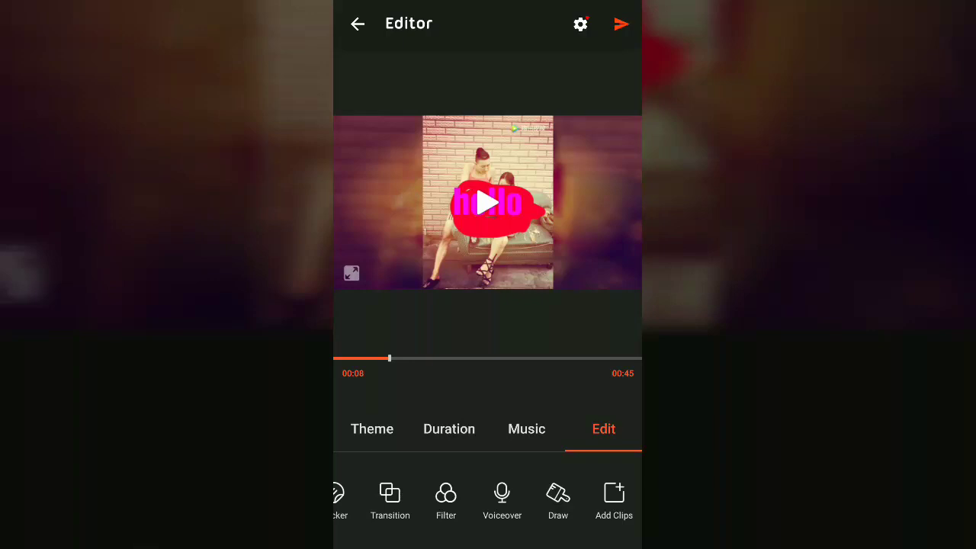
Add a Cross transition leading into the 17-second second clip.
{"action": "left_click_drag", "start_coordinate": [397, 499], "coordinate": [636, 499]}
{"action": "left_click_drag", "start_coordinate": [499, 523], "coordinate": [429, 523]}
{"action": "left_click", "coordinate": [558, 499]}
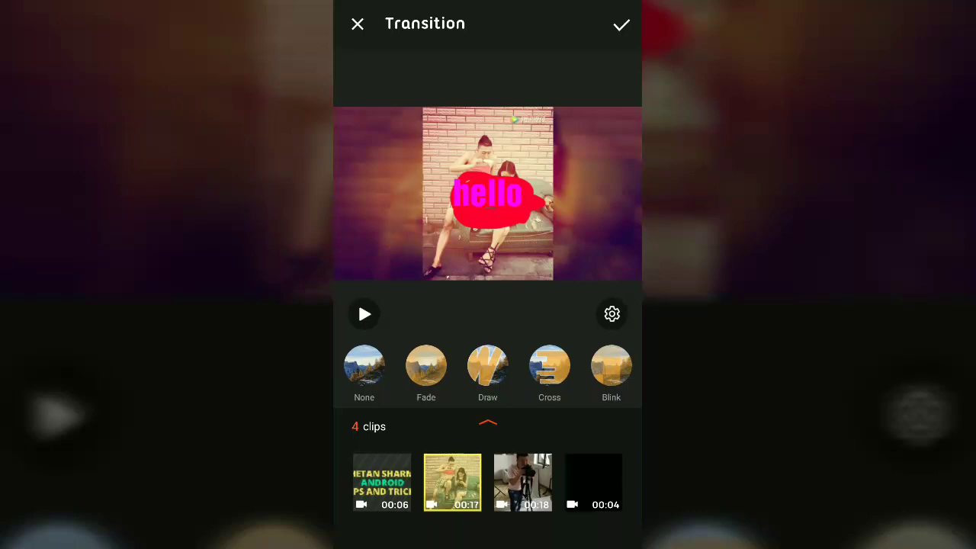
{"action": "left_click", "coordinate": [548, 365]}
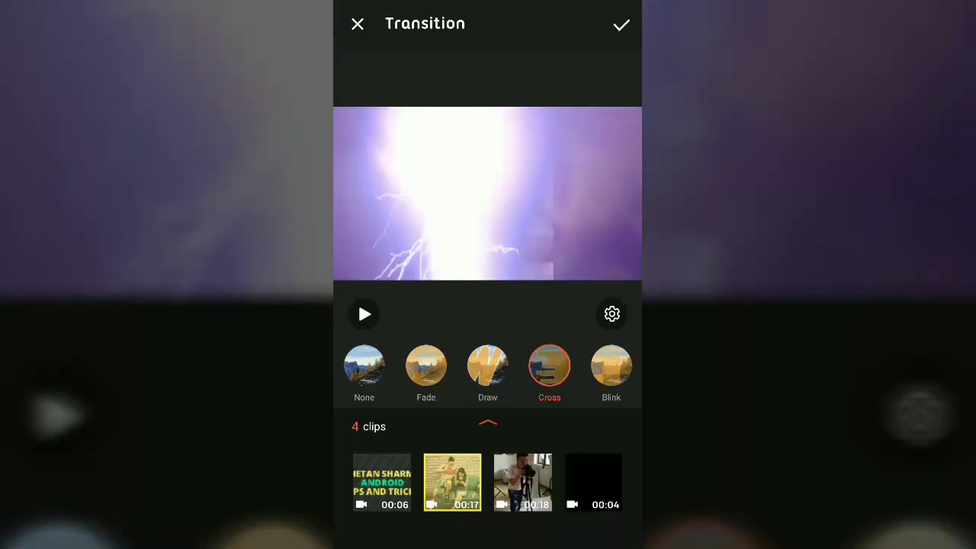
{"action": "left_click", "coordinate": [631, 37]}
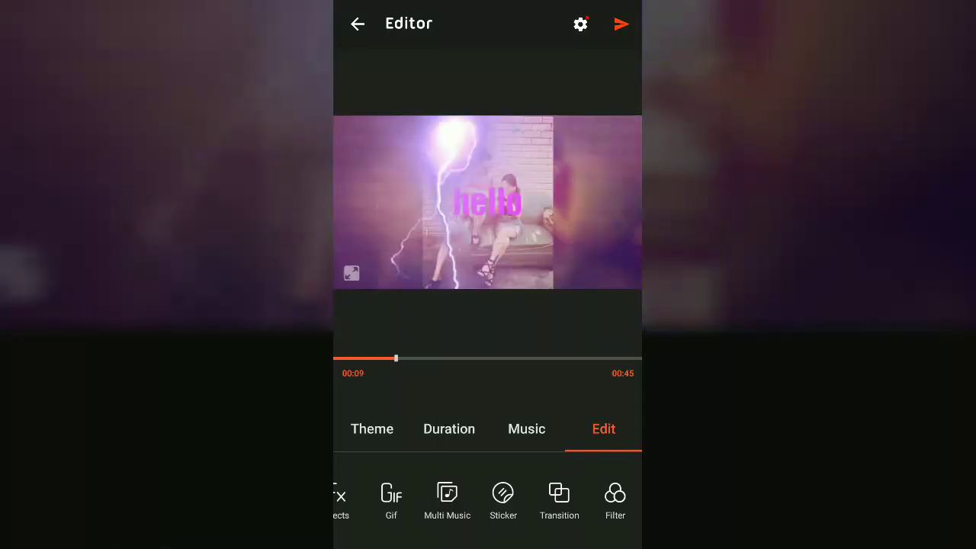
{"action": "left_click", "coordinate": [488, 202]}
{"action": "left_click_drag", "start_coordinate": [493, 503], "coordinate": [625, 503]}
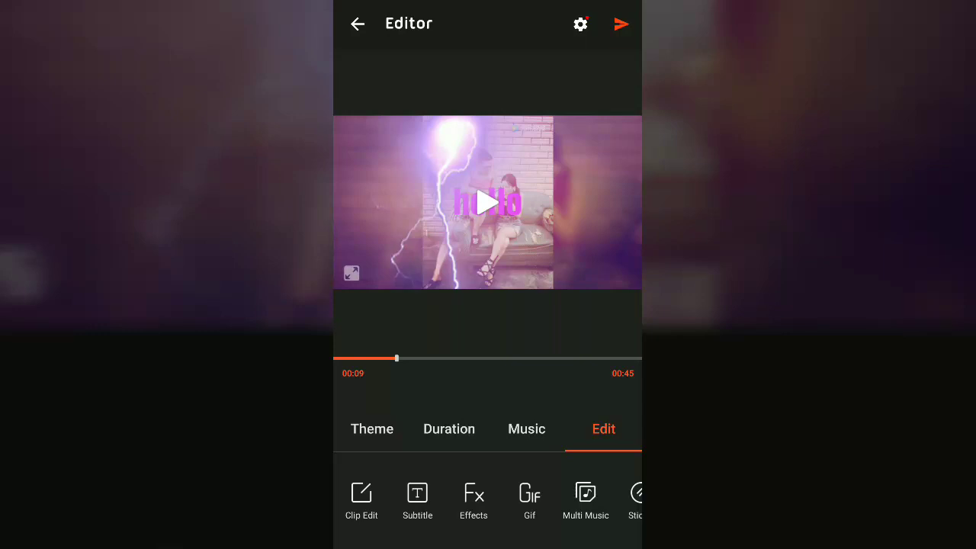
{"action": "mouse_move", "coordinate": [595, 499]}
{"action": "left_mouse_down"}
{"action": "mouse_move", "coordinate": [366, 499]}
{"action": "mouse_move", "coordinate": [595, 499]}
{"action": "left_mouse_up"}
{"action": "left_click_drag", "start_coordinate": [531, 496], "coordinate": [320, 499]}
{"action": "left_click_drag", "start_coordinate": [487, 505], "coordinate": [472, 505]}
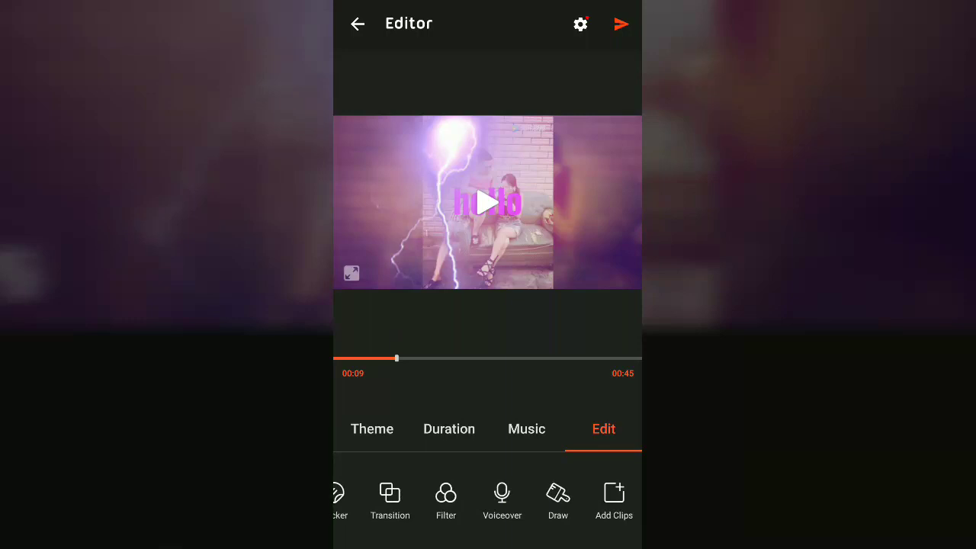